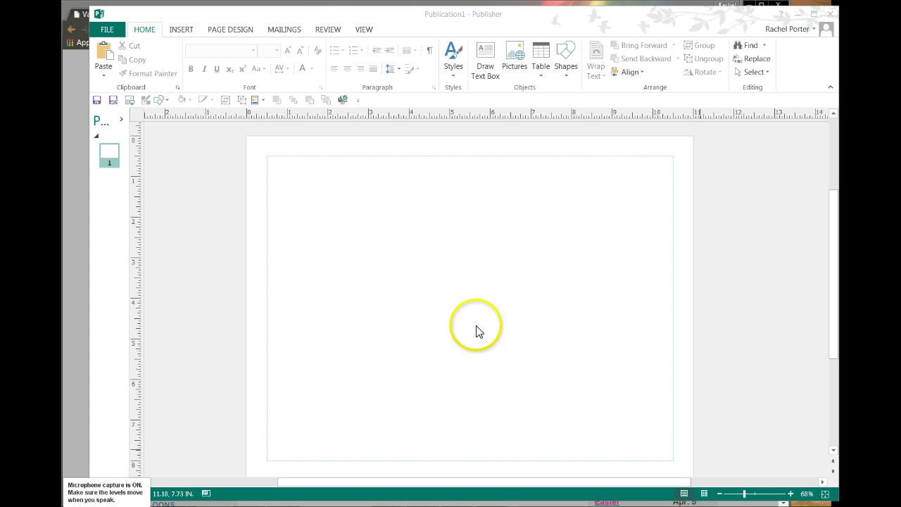
- Switch to the browser, enlarge the Valentine Filligree balloon picture and copy the image
{"action": "left_click", "coordinate": [79, 128]}
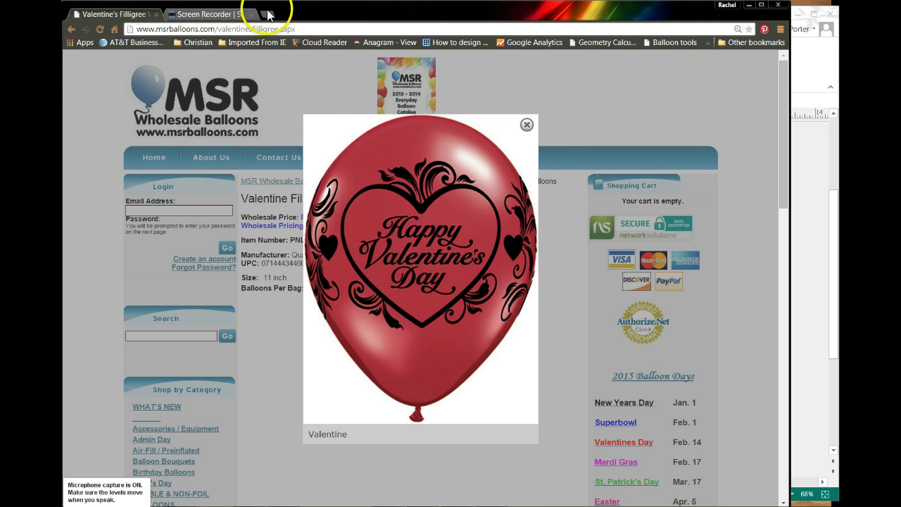
{"action": "left_click", "coordinate": [527, 126]}
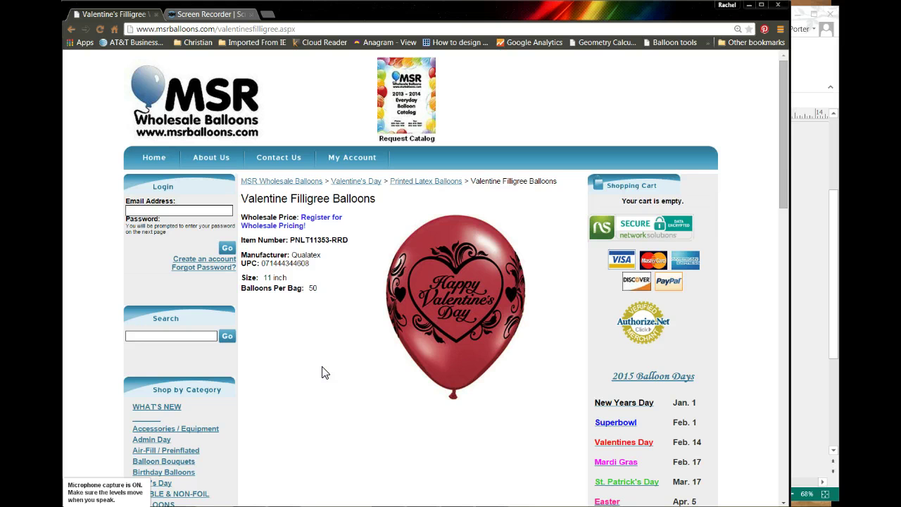
{"action": "left_click", "coordinate": [468, 323]}
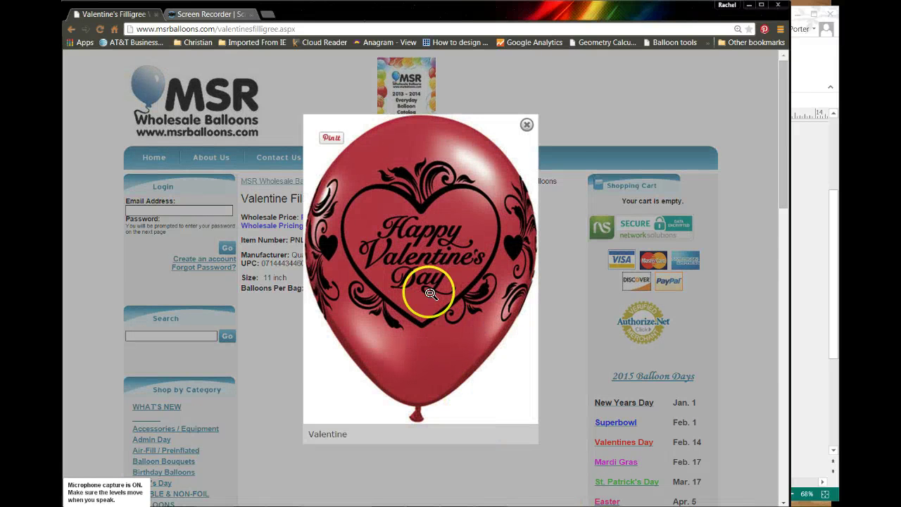
{"action": "right_click", "coordinate": [431, 293]}
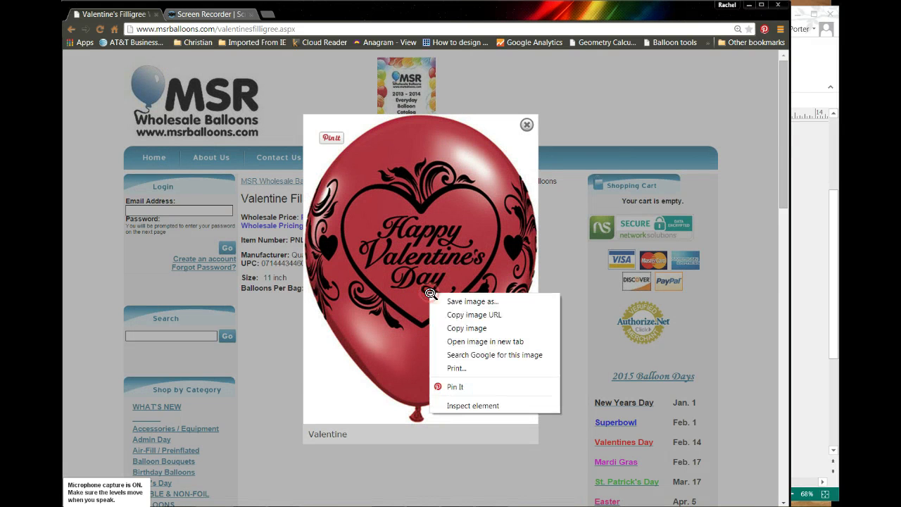
{"action": "left_click", "coordinate": [457, 329]}
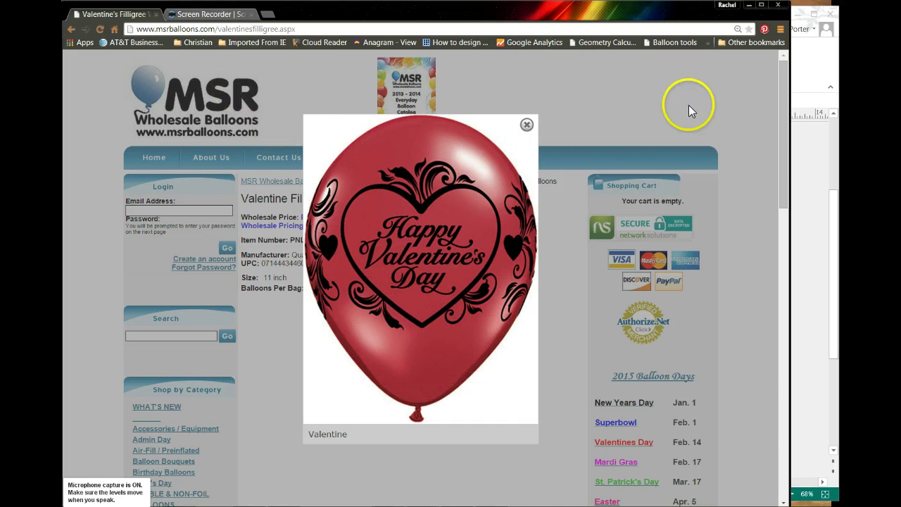
- Switch to Publisher, paste the balloon picture and shrink it to about 1.56 x 2.06 in near the page's upper-left margin
{"action": "left_click", "coordinate": [798, 171]}
{"action": "right_click", "coordinate": [458, 177]}
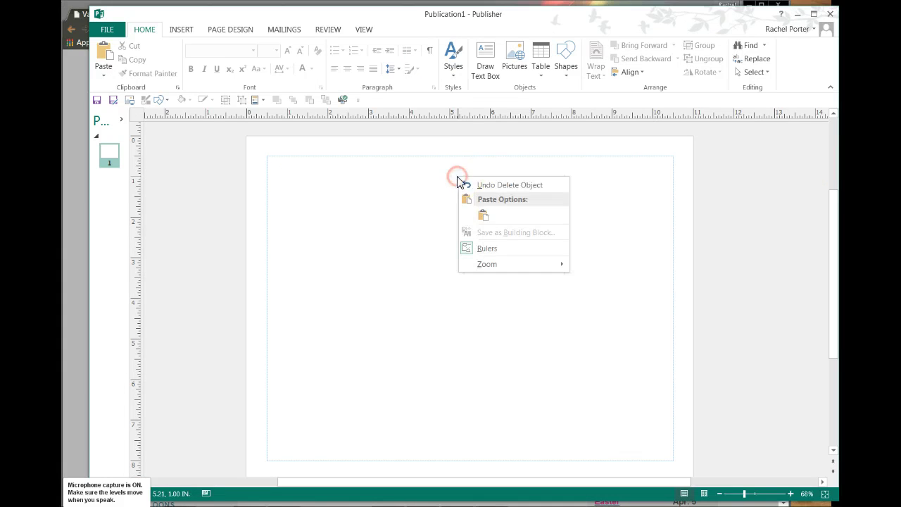
{"action": "left_click", "coordinate": [484, 216]}
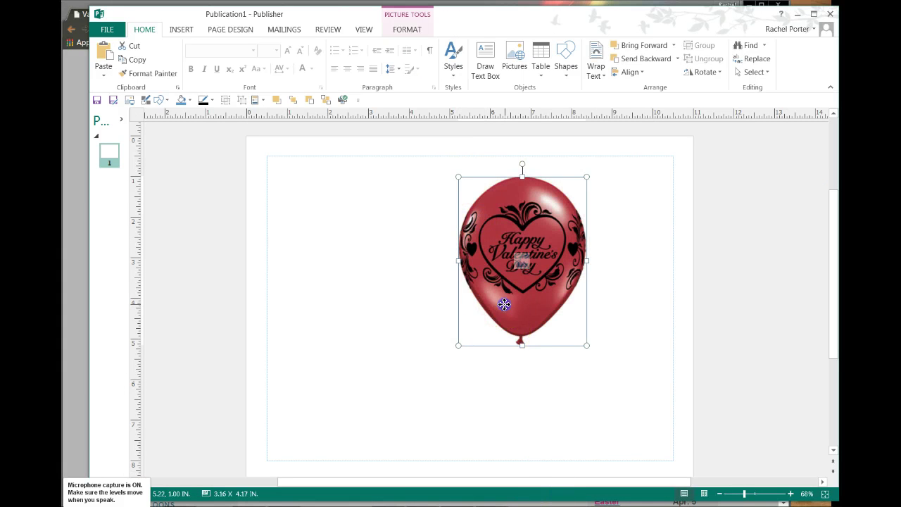
{"action": "left_click_drag", "start_coordinate": [508, 301], "coordinate": [348, 284]}
{"action": "left_click_drag", "start_coordinate": [430, 324], "coordinate": [352, 240]}
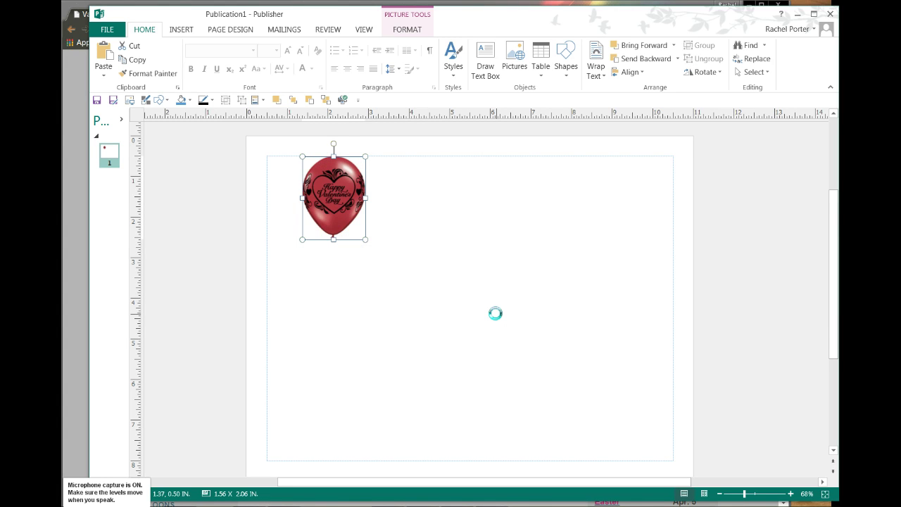
- Duplicate the balloon picture twice and place the copies below the original, one to its lower left and one to its lower right
{"action": "right_click", "coordinate": [350, 233]}
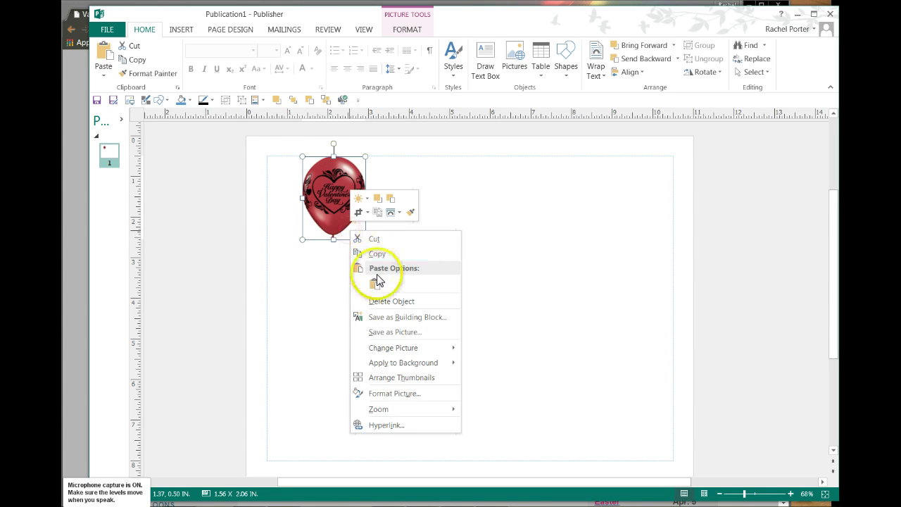
{"action": "left_click", "coordinate": [365, 254]}
{"action": "right_click", "coordinate": [347, 234]}
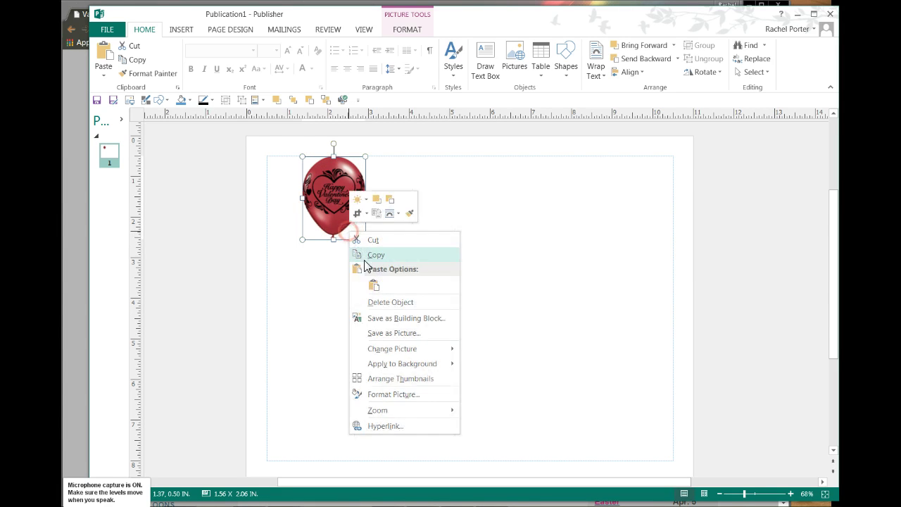
{"action": "left_click", "coordinate": [373, 285]}
{"action": "right_click", "coordinate": [347, 235]}
{"action": "left_click", "coordinate": [372, 289]}
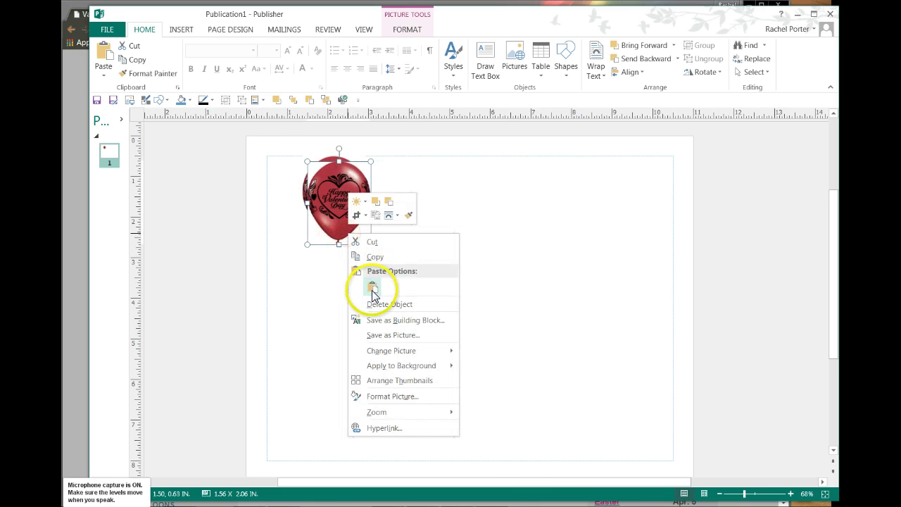
{"action": "left_click_drag", "start_coordinate": [330, 223], "coordinate": [341, 259]}
{"action": "left_click_drag", "start_coordinate": [311, 211], "coordinate": [286, 272]}
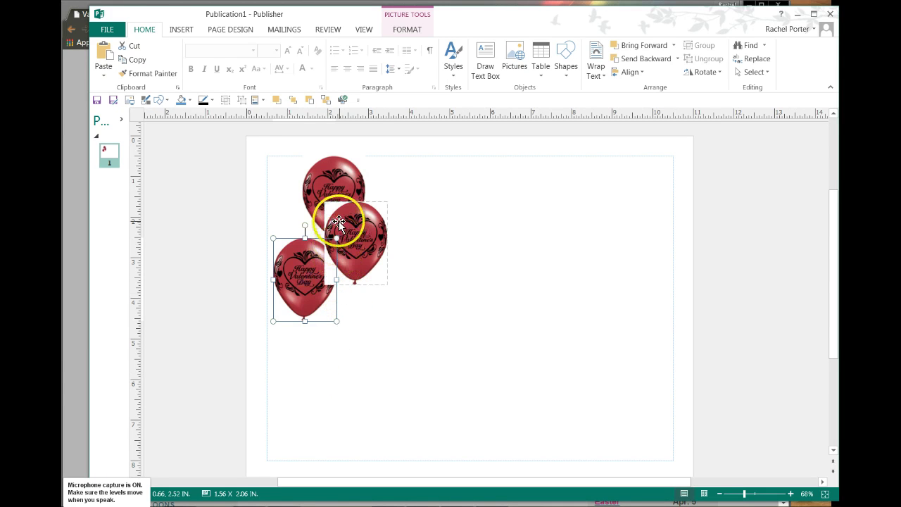
- Set the right balloon's white background as transparent and move the balloon slightly away from the other two
{"action": "left_click", "coordinate": [373, 274]}
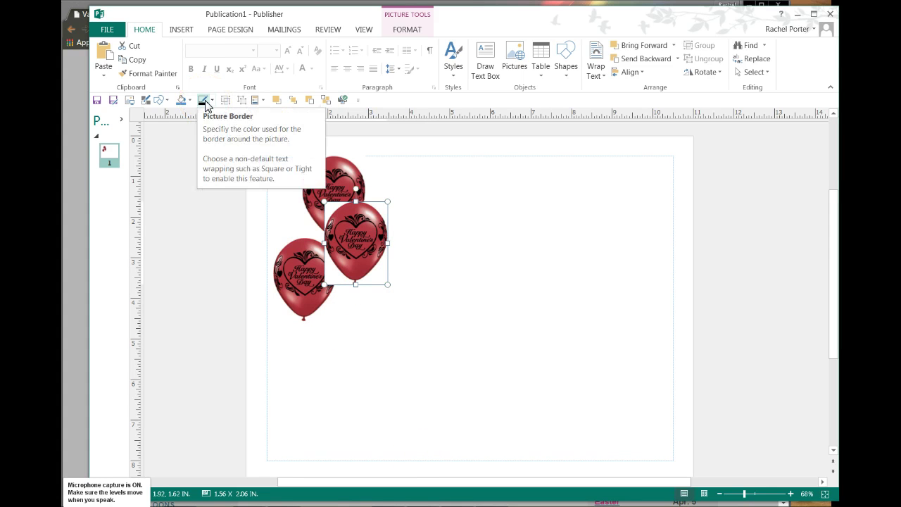
{"action": "left_click", "coordinate": [148, 103]}
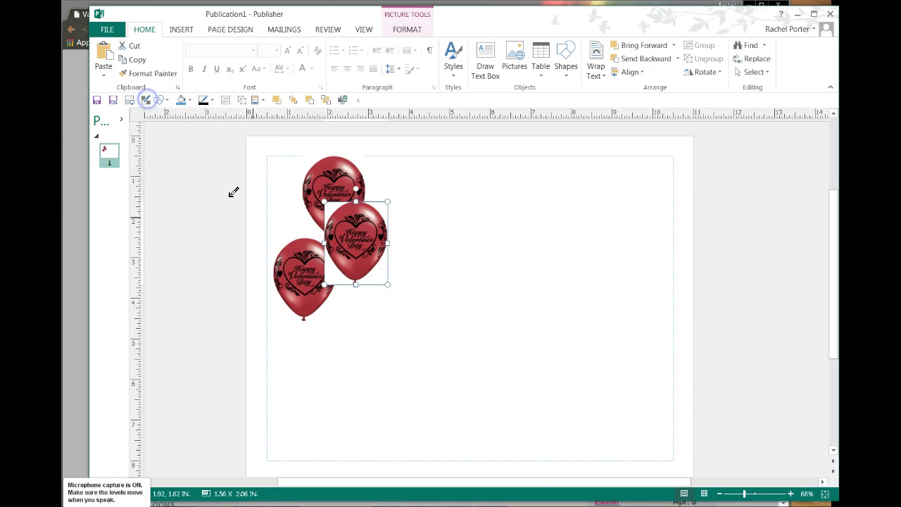
{"action": "left_click", "coordinate": [371, 277]}
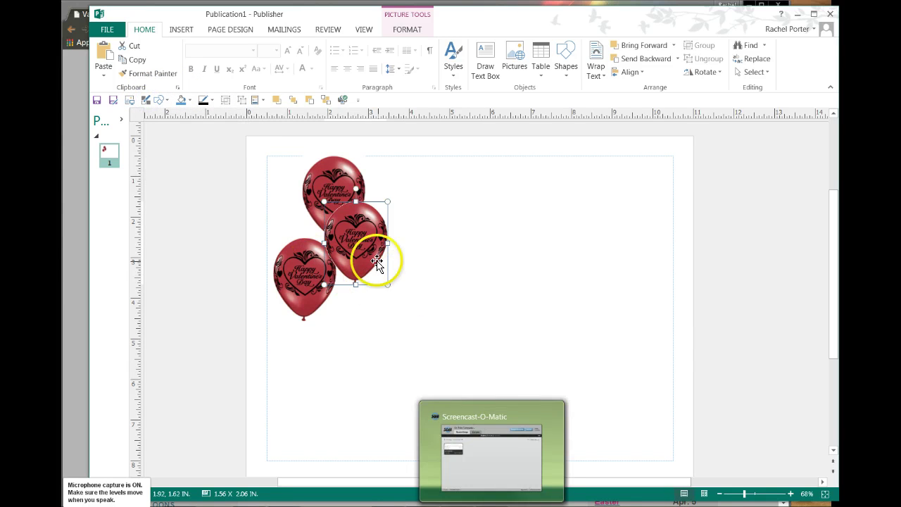
{"action": "mouse_move", "coordinate": [376, 258]}
{"action": "left_mouse_down"}
{"action": "mouse_move", "coordinate": [294, 225]}
{"action": "mouse_move", "coordinate": [284, 243]}
{"action": "mouse_move", "coordinate": [366, 250]}
{"action": "left_mouse_up"}
- Set the lower-left balloon's white background as transparent and shift the balloon closer under the top one
{"action": "left_click", "coordinate": [296, 273]}
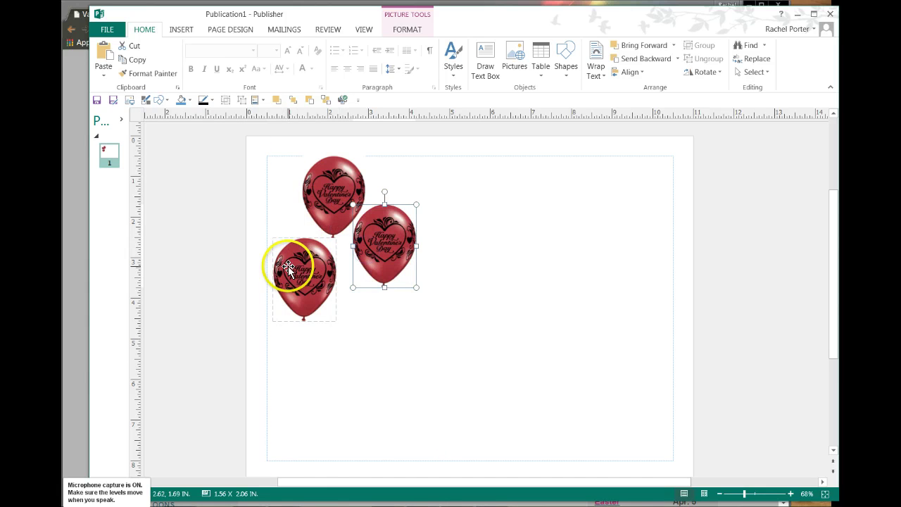
{"action": "left_click", "coordinate": [145, 99]}
{"action": "left_click", "coordinate": [304, 302]}
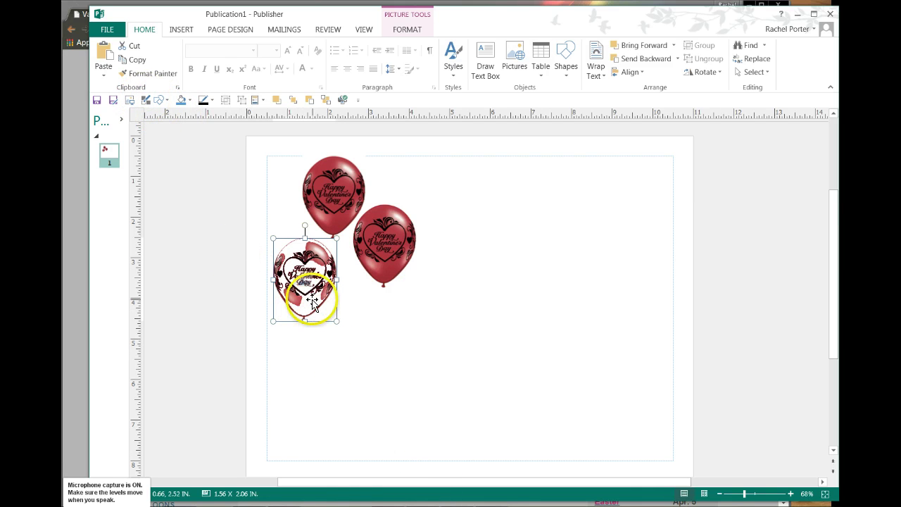
{"action": "mouse_move", "coordinate": [312, 301]}
{"action": "left_mouse_down"}
{"action": "mouse_move", "coordinate": [354, 296]}
{"action": "mouse_move", "coordinate": [329, 303]}
{"action": "left_mouse_up"}
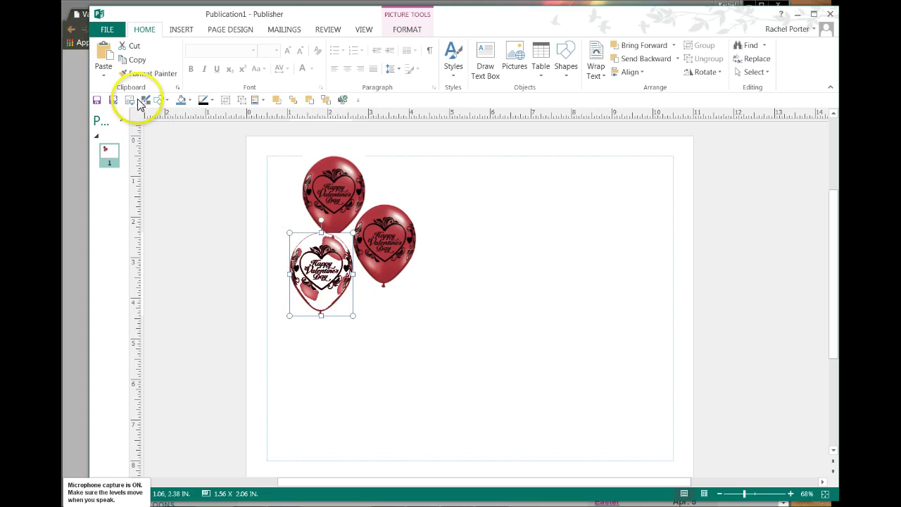
{"action": "left_click", "coordinate": [293, 237]}
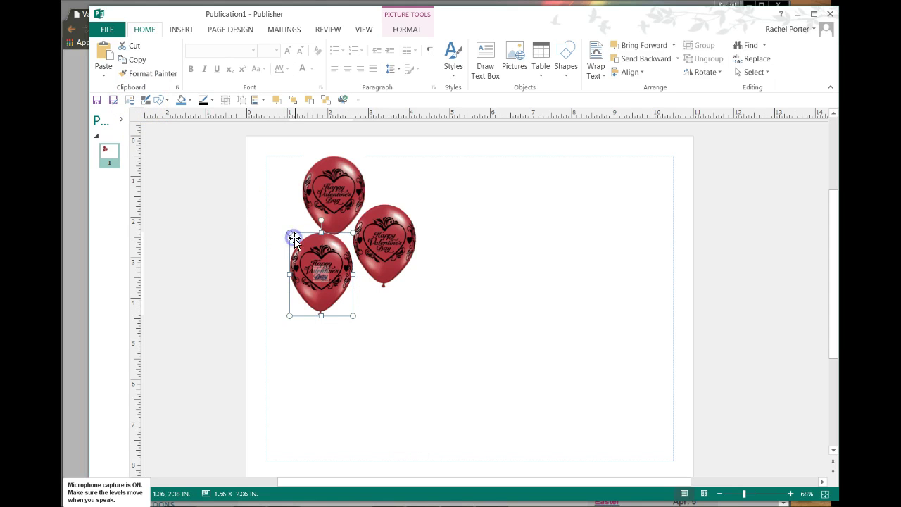
- Set the top balloon's white background as transparent and pull the three balloons together into an overlapping cluster
{"action": "left_click", "coordinate": [331, 186]}
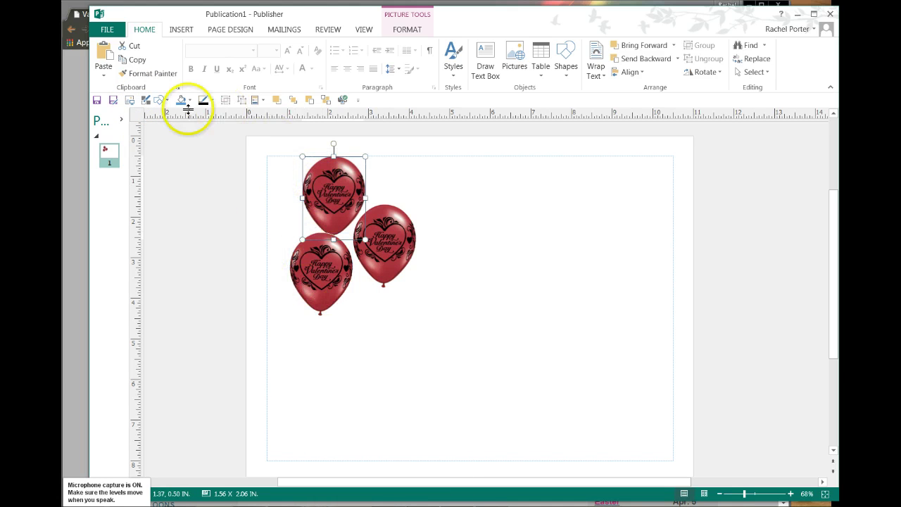
{"action": "left_click", "coordinate": [156, 100]}
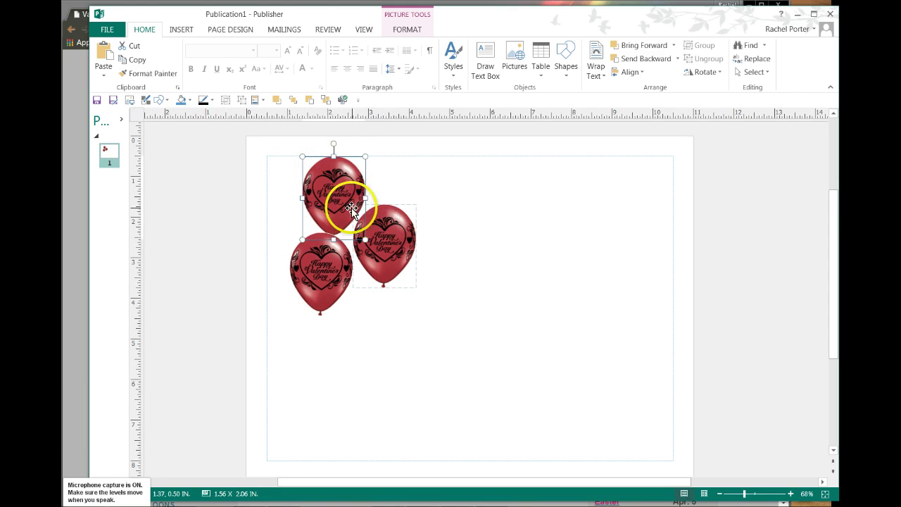
{"action": "left_click_drag", "start_coordinate": [358, 204], "coordinate": [372, 204]}
{"action": "left_click_drag", "start_coordinate": [373, 251], "coordinate": [328, 272]}
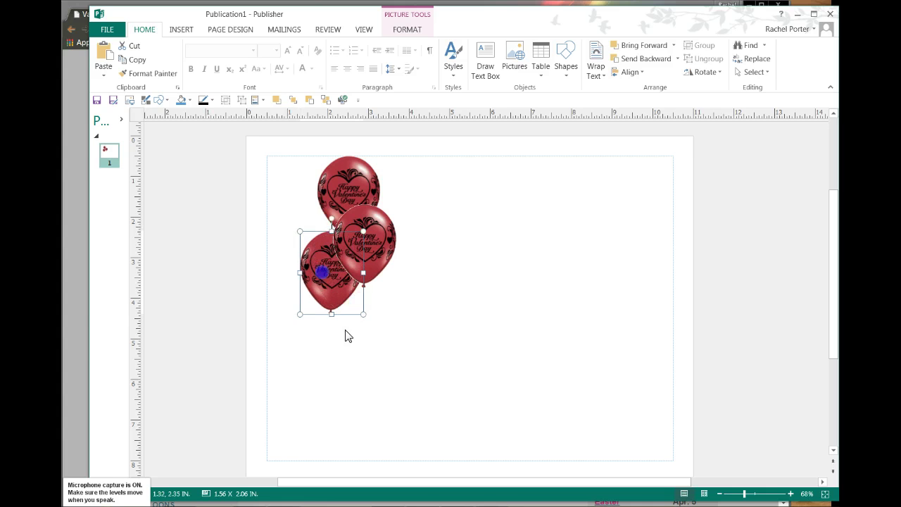
{"action": "left_click", "coordinate": [416, 387]}
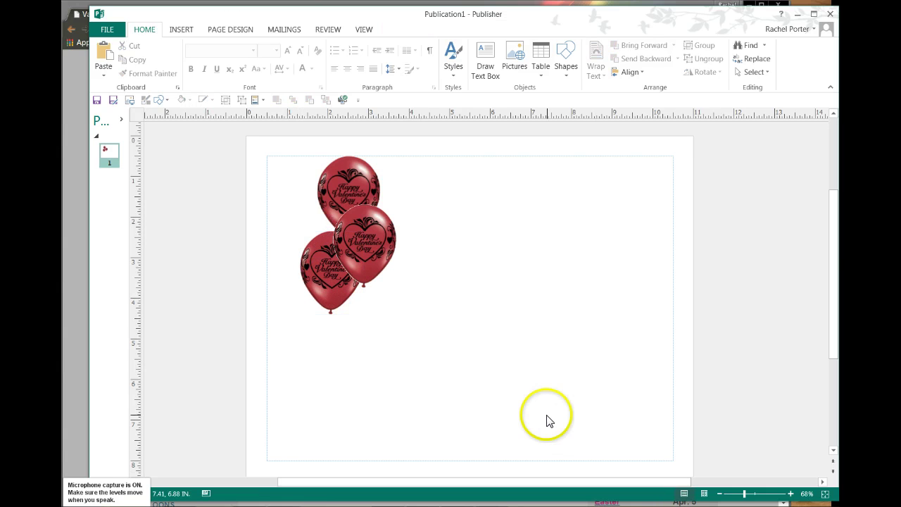
- Send the middle balloon one layer backward, then bring it forward again
{"action": "left_click", "coordinate": [347, 208]}
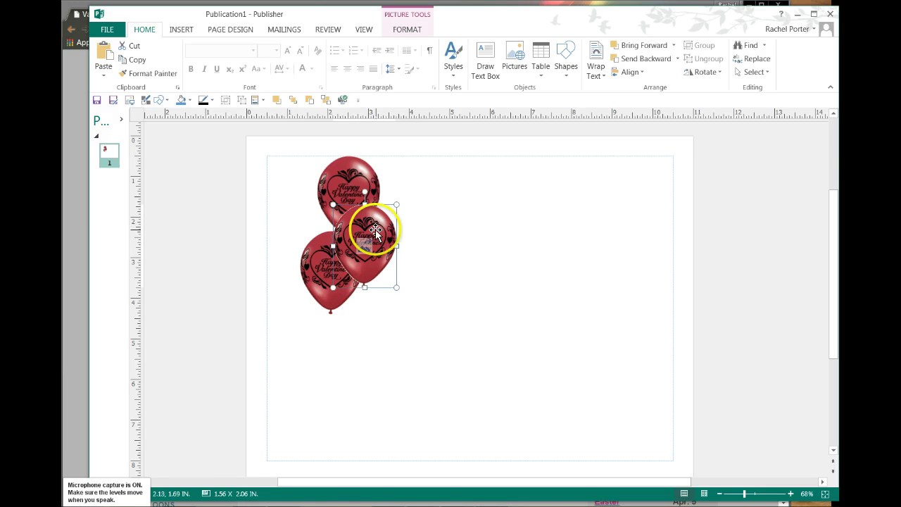
{"action": "left_click", "coordinate": [308, 101]}
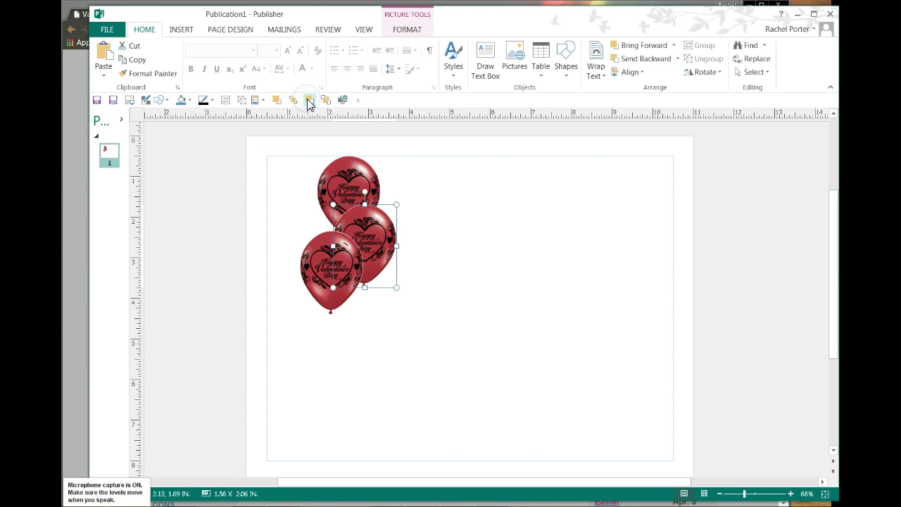
{"action": "left_click", "coordinate": [275, 100]}
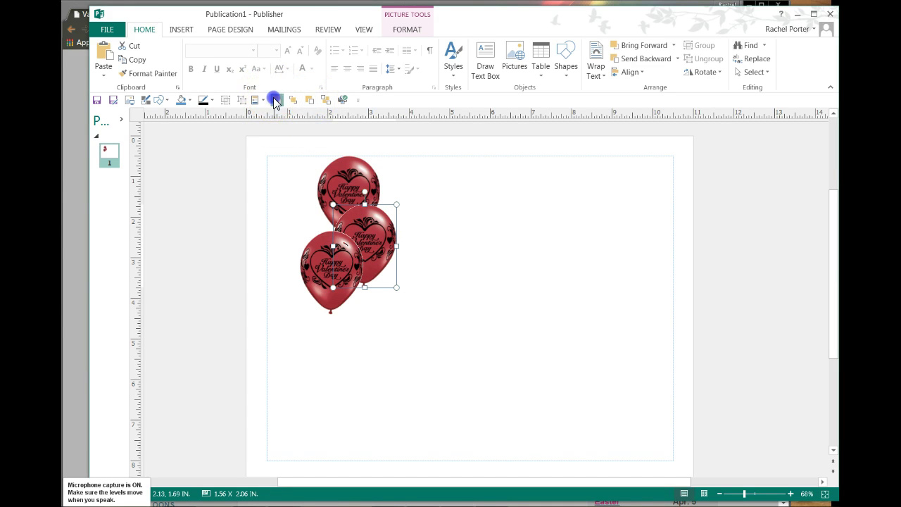
- Try sending the top balloon backward, then bring it to the front of the cluster
{"action": "left_click", "coordinate": [331, 167]}
{"action": "left_click", "coordinate": [308, 101]}
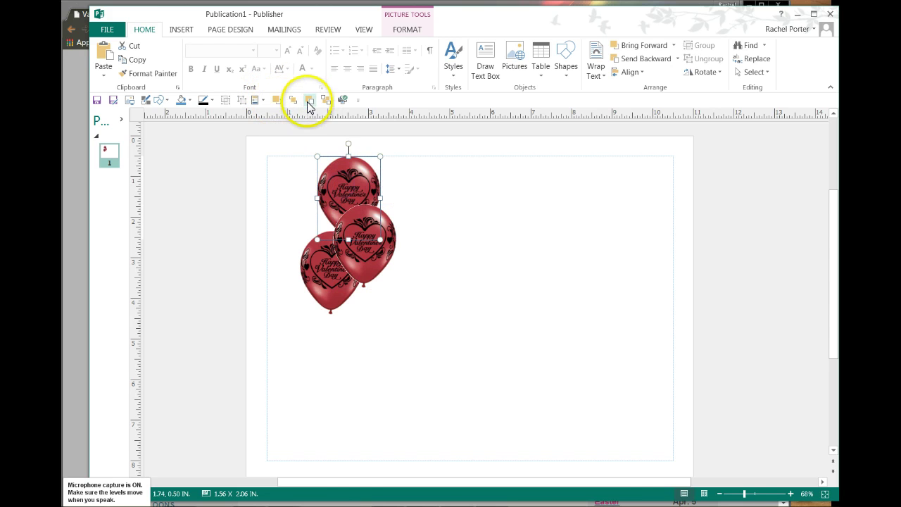
{"action": "left_click", "coordinate": [293, 100]}
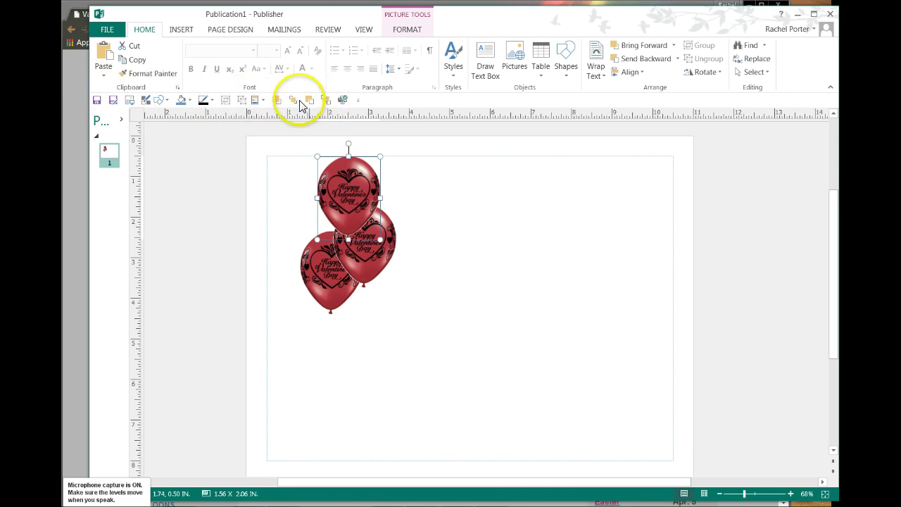
- Examine the commands that can be added to the Quick Access Toolbar, such as Draw a Text Box, and cancel without changes
{"action": "left_click", "coordinate": [358, 100]}
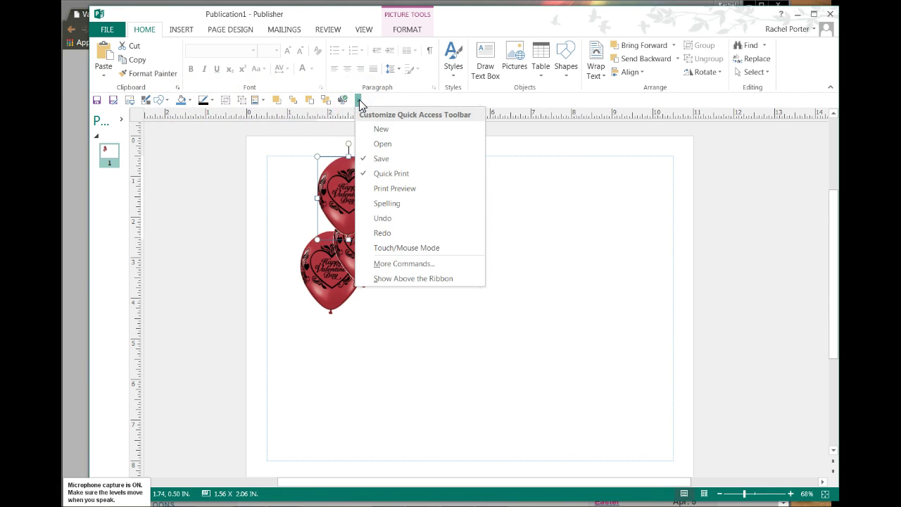
{"action": "left_click", "coordinate": [388, 263]}
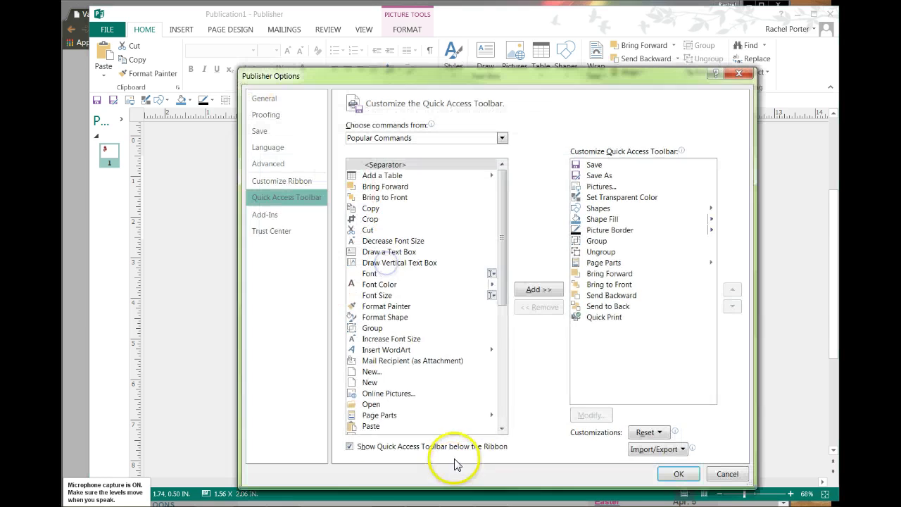
{"action": "left_click_drag", "start_coordinate": [503, 291], "coordinate": [506, 430]}
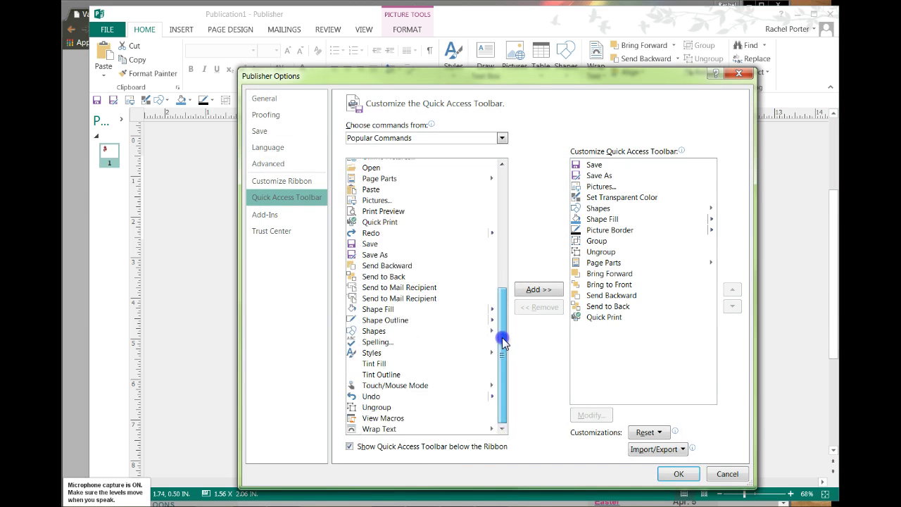
{"action": "scroll", "coordinate": [502, 337], "scroll_direction": "up", "scroll_amount": 8}
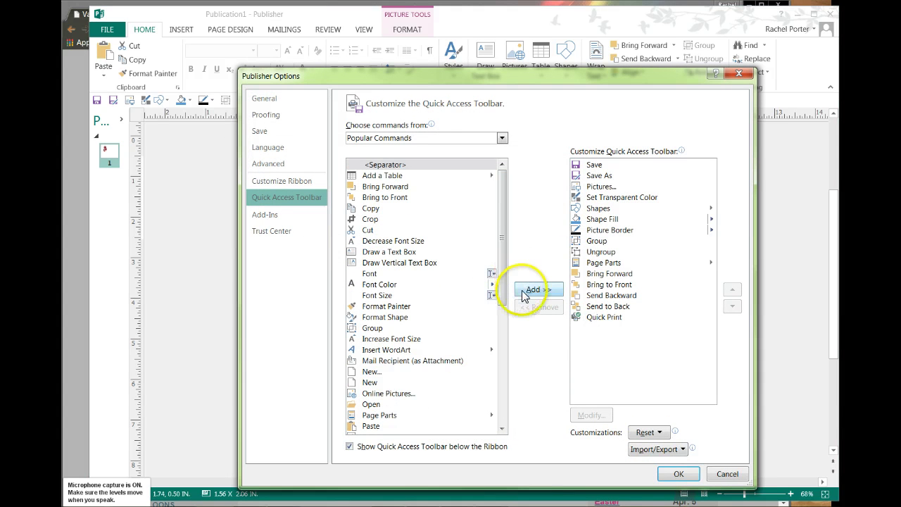
{"action": "left_click", "coordinate": [382, 255]}
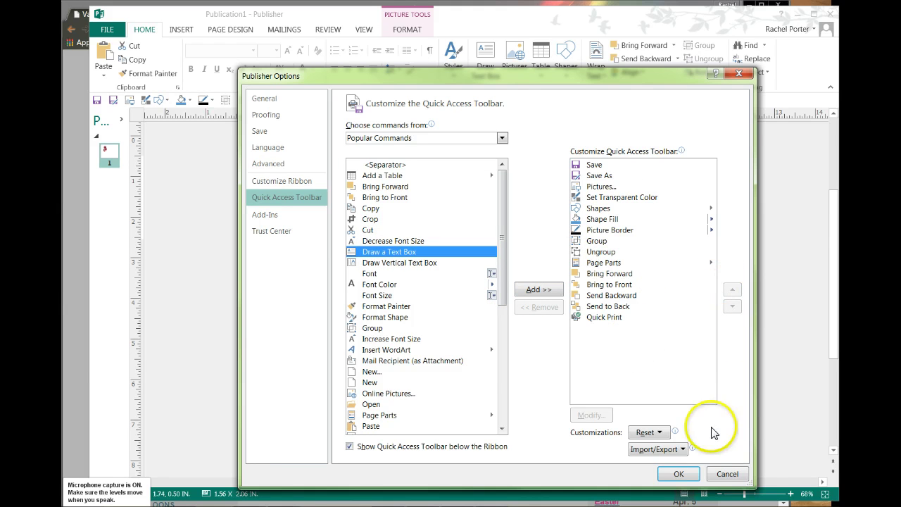
{"action": "left_click", "coordinate": [728, 474]}
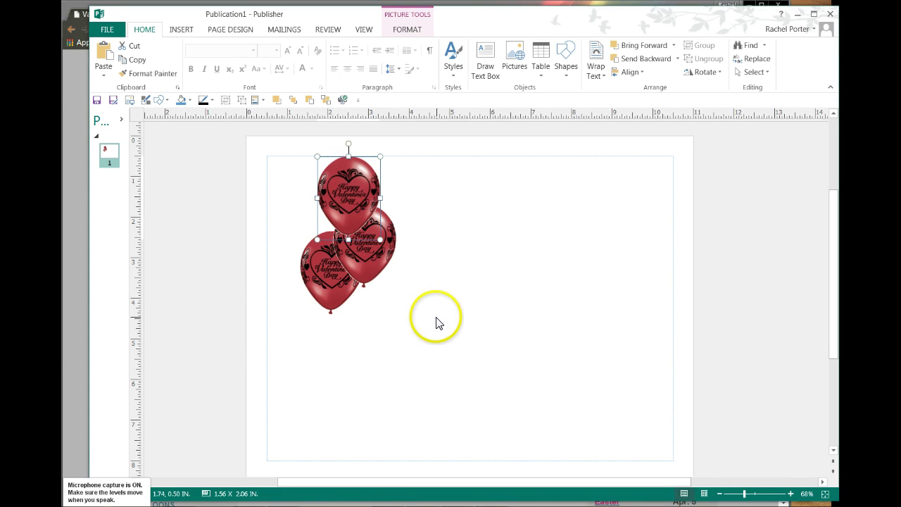
- Bring the middle balloon forward so it overlaps the top balloon
{"action": "left_click", "coordinate": [364, 247]}
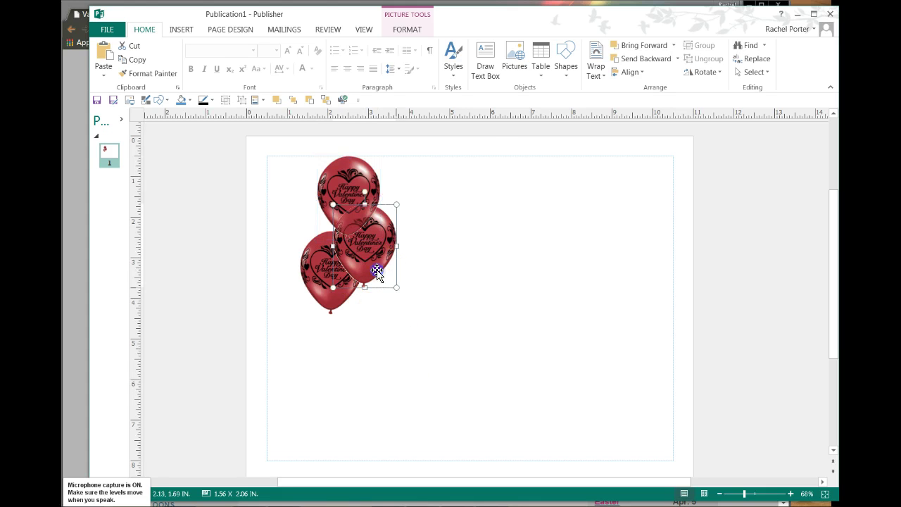
{"action": "left_click", "coordinate": [614, 48]}
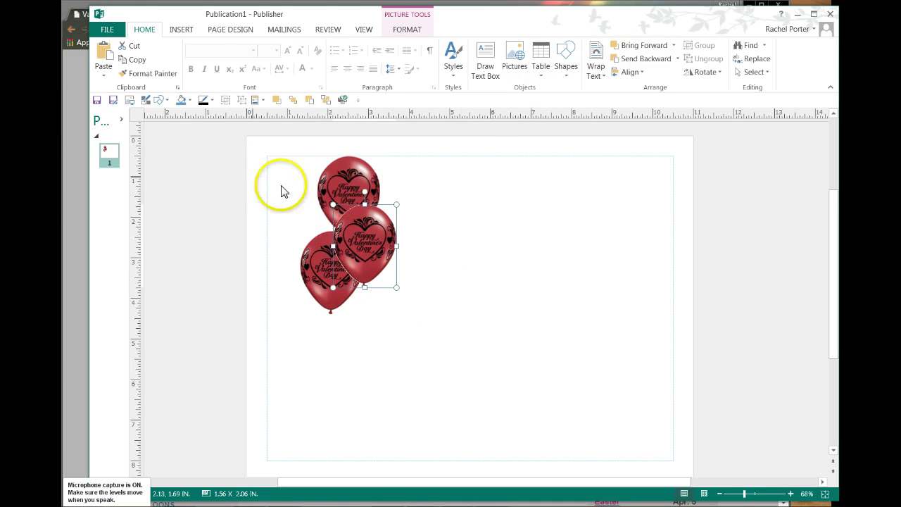
- Draw two straight line strings from the knots of the lowest and middle balloons, about 3.23 and 3.85 in tall, meeting at a shared point below
{"action": "left_click", "coordinate": [158, 103]}
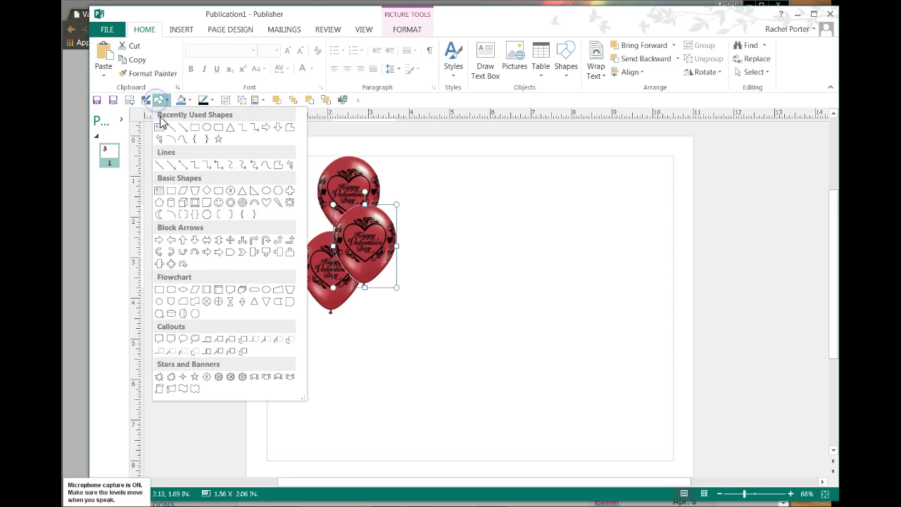
{"action": "left_click", "coordinate": [170, 128]}
{"action": "left_click_drag", "start_coordinate": [330, 313], "coordinate": [350, 437]}
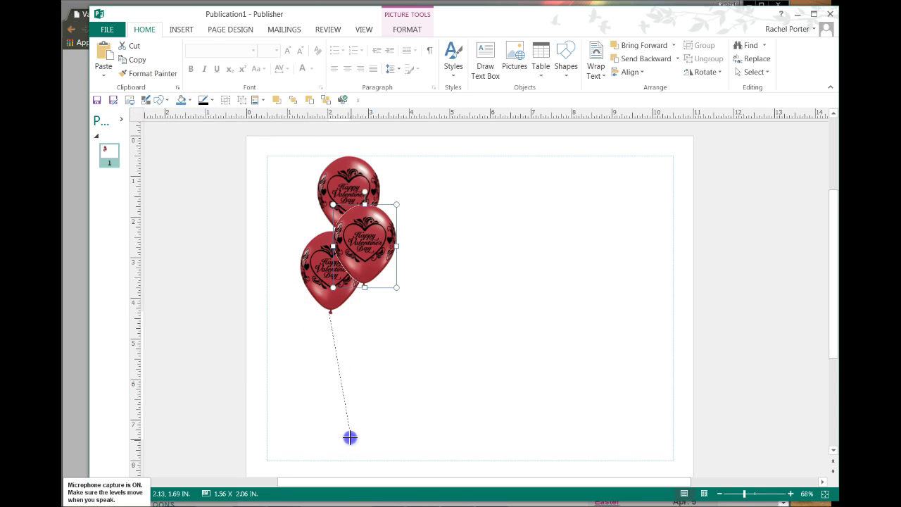
{"action": "left_click", "coordinate": [159, 100]}
{"action": "left_click", "coordinate": [170, 130]}
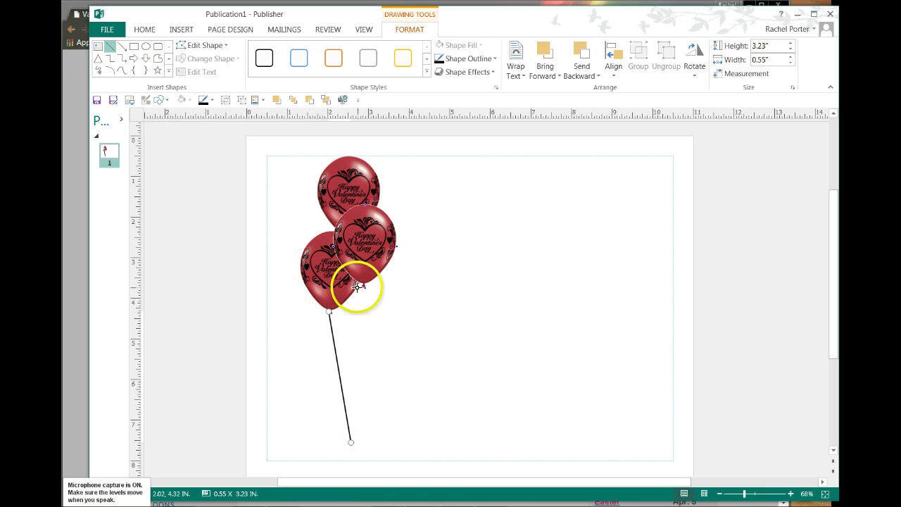
{"action": "left_click_drag", "start_coordinate": [349, 440], "coordinate": [349, 440]}
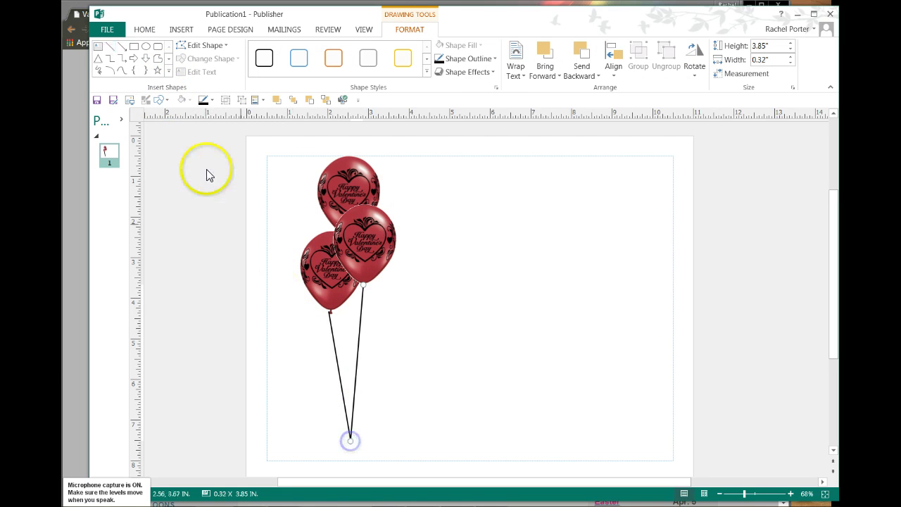
- Draw a vertical string about 5.04 in tall from the shared end point up toward the top balloon and send it behind the balloons
{"action": "left_click", "coordinate": [110, 45]}
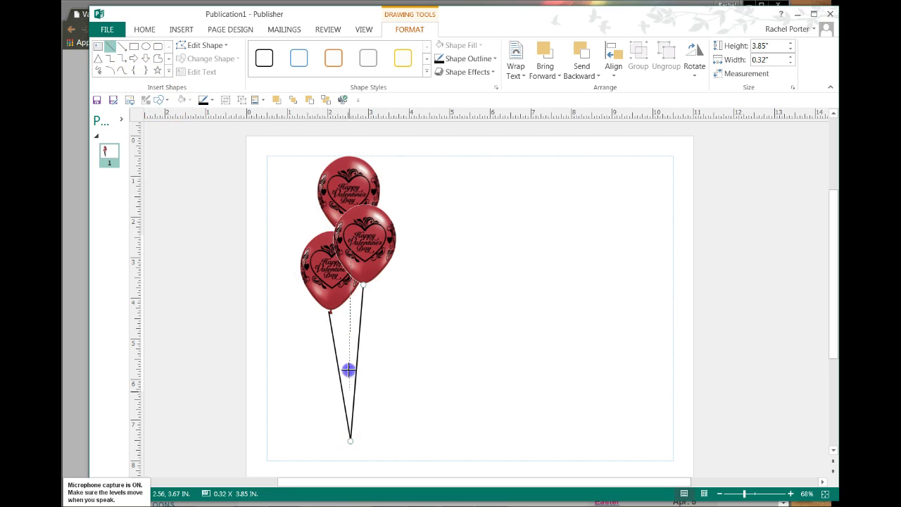
{"action": "left_click_drag", "start_coordinate": [349, 441], "coordinate": [349, 234]}
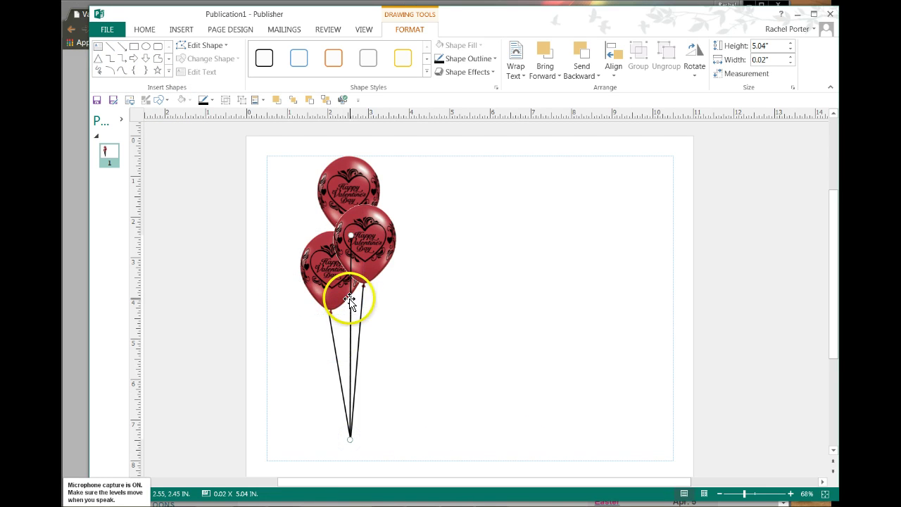
{"action": "left_click", "coordinate": [309, 100]}
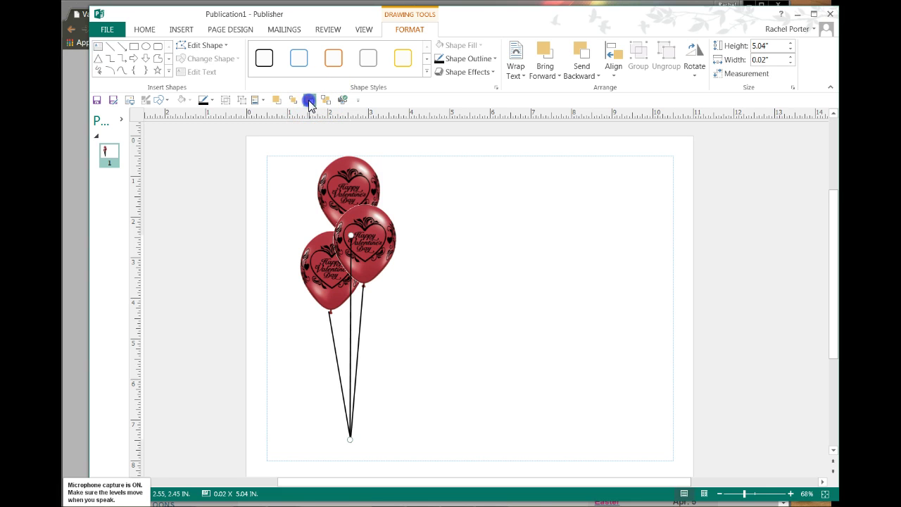
{"action": "left_click", "coordinate": [435, 343]}
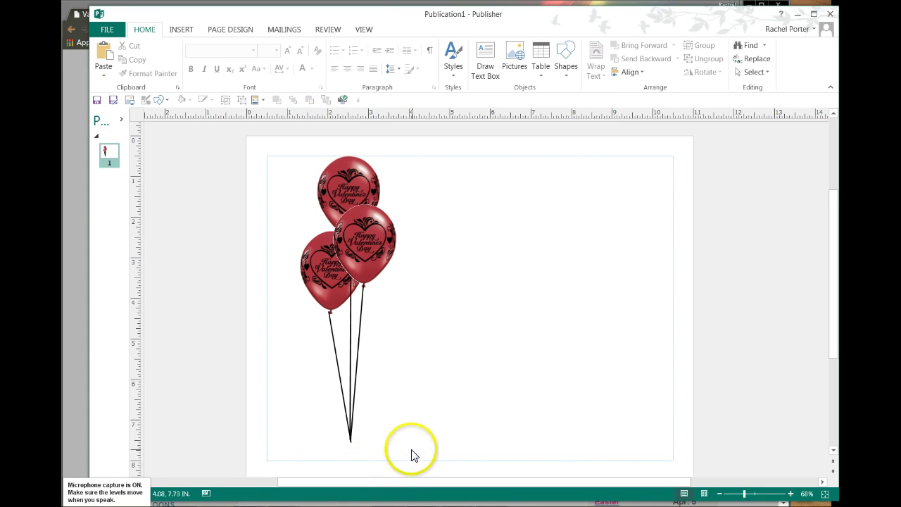
{"action": "left_click_drag", "start_coordinate": [411, 447], "coordinate": [276, 241]}
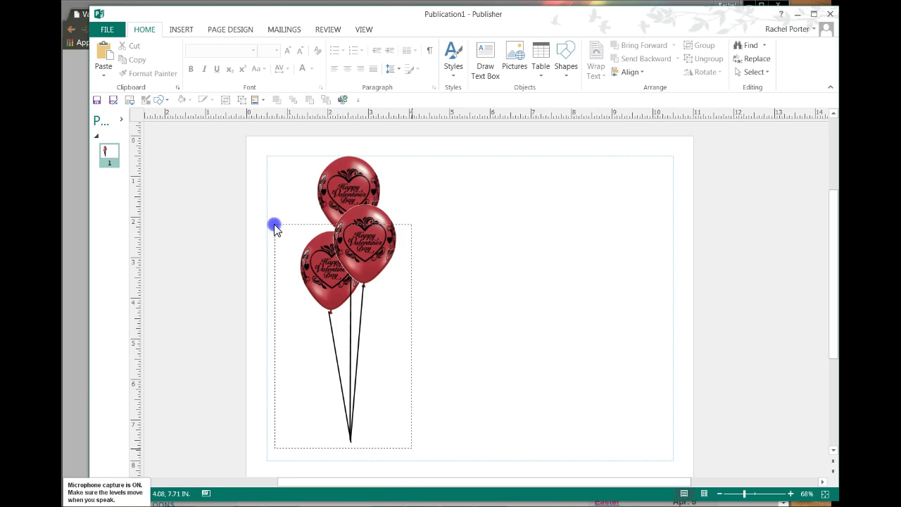
{"action": "left_click_drag", "start_coordinate": [275, 226], "coordinate": [275, 224]}
{"action": "left_click", "coordinate": [438, 367]}
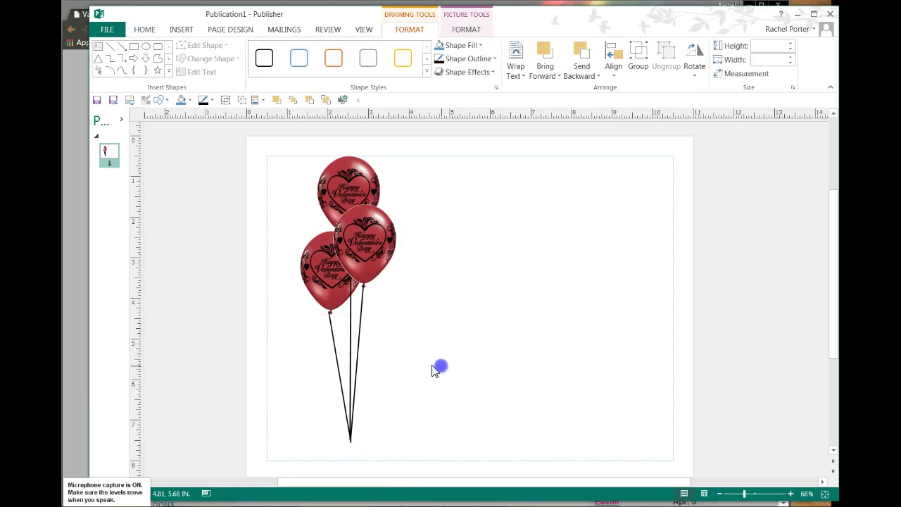
- Select the three balloon strings together and set their outline colour to the darkest black shade
{"action": "left_click", "coordinate": [331, 340]}
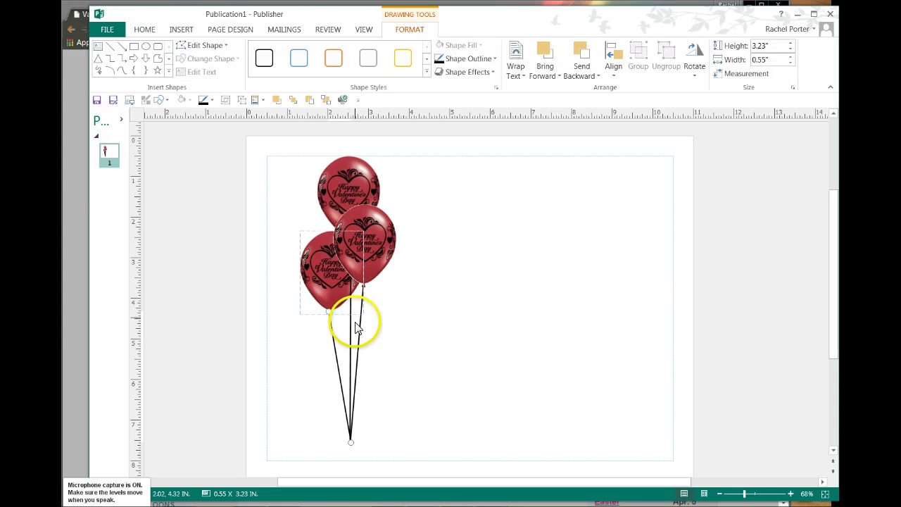
{"action": "left_click", "coordinate": [350, 327], "text": "shift"}
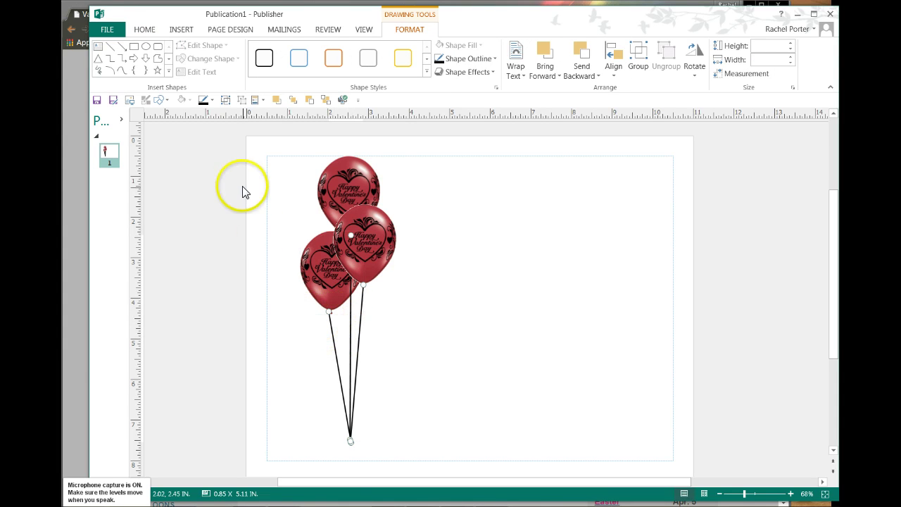
{"action": "left_click", "coordinate": [496, 61]}
{"action": "left_click", "coordinate": [458, 85]}
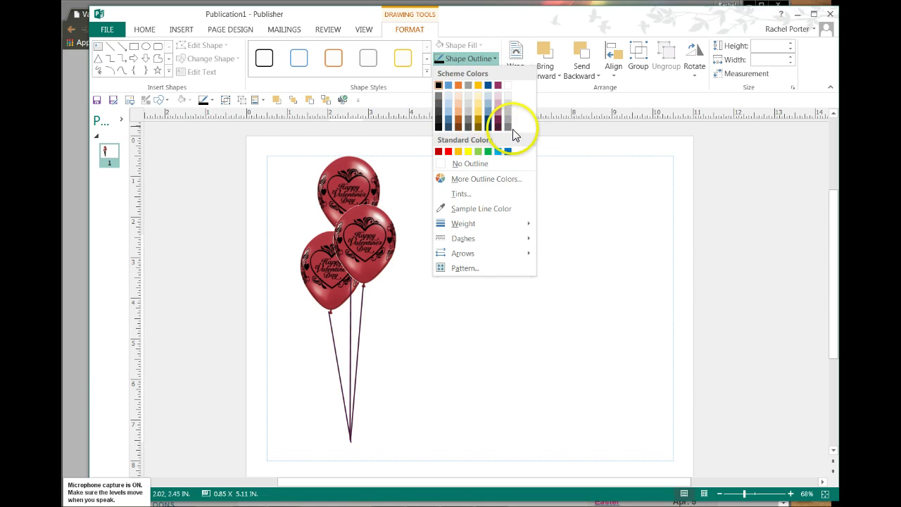
{"action": "left_click", "coordinate": [438, 130]}
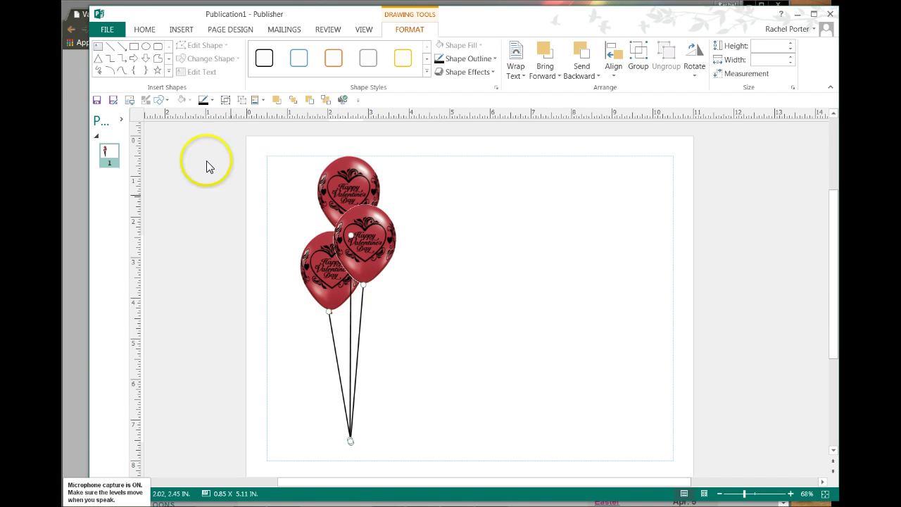
- Examine the shapes available for insertion, from lines and basic shapes through arrows and callouts to stars
{"action": "left_click", "coordinate": [168, 64]}
{"action": "left_click", "coordinate": [169, 64]}
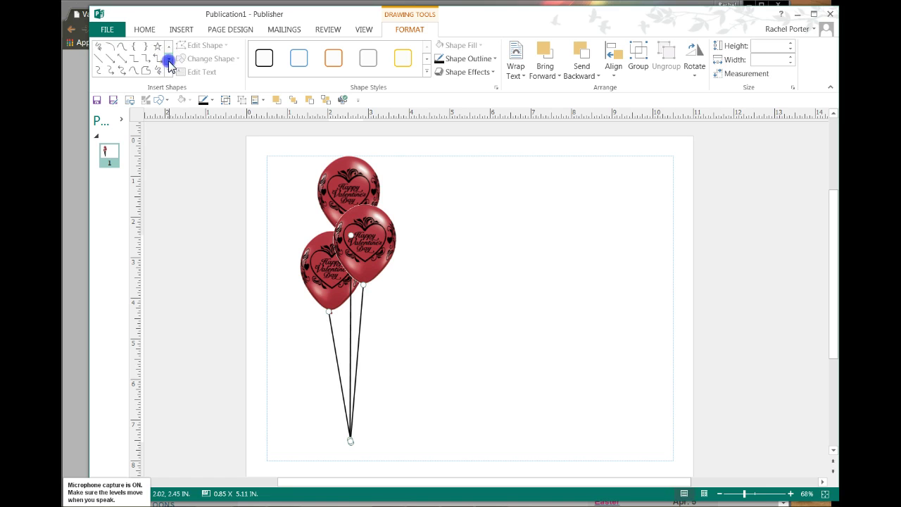
{"action": "left_click", "coordinate": [169, 64]}
{"action": "left_click", "coordinate": [169, 64]}
{"action": "left_click", "coordinate": [169, 65]}
{"action": "left_click", "coordinate": [169, 64]}
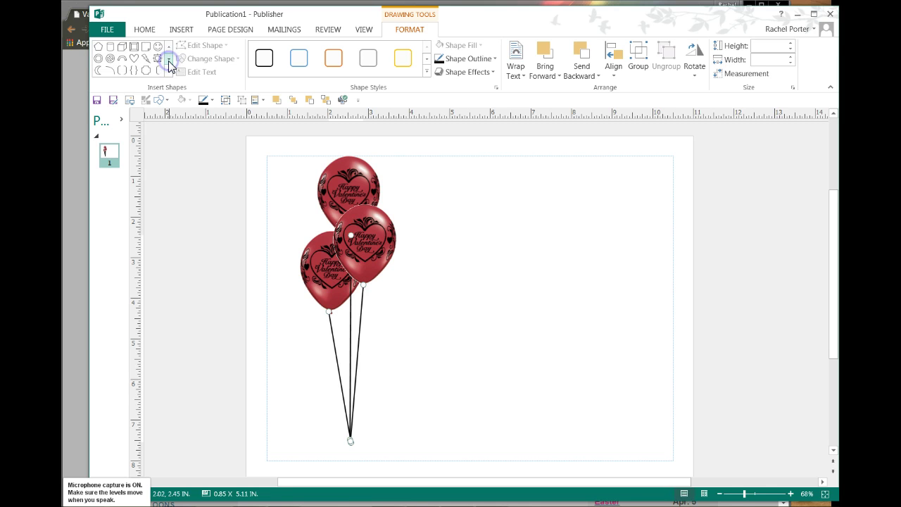
{"action": "left_click", "coordinate": [169, 64]}
{"action": "left_click", "coordinate": [169, 64]}
{"action": "left_click", "coordinate": [169, 64]}
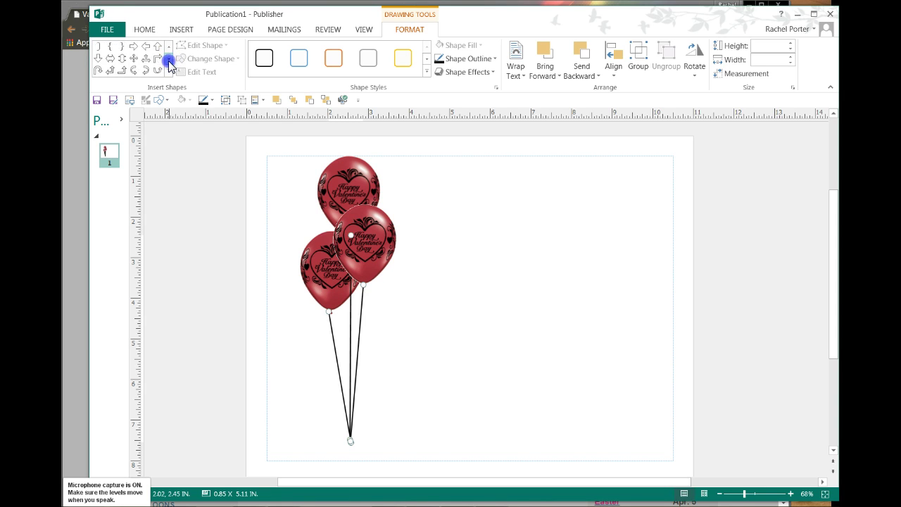
{"action": "left_click", "coordinate": [168, 64]}
{"action": "left_click", "coordinate": [169, 64]}
{"action": "left_click", "coordinate": [169, 64]}
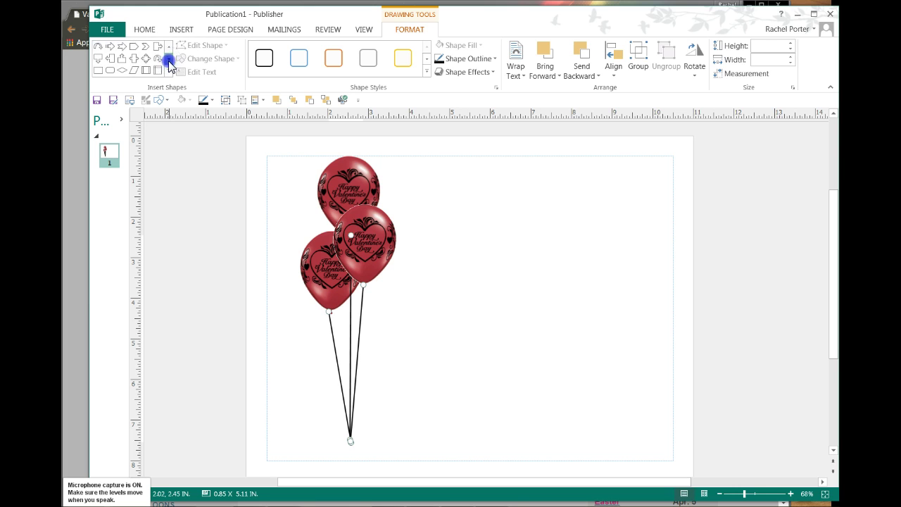
{"action": "left_click", "coordinate": [168, 64]}
{"action": "left_click", "coordinate": [169, 64]}
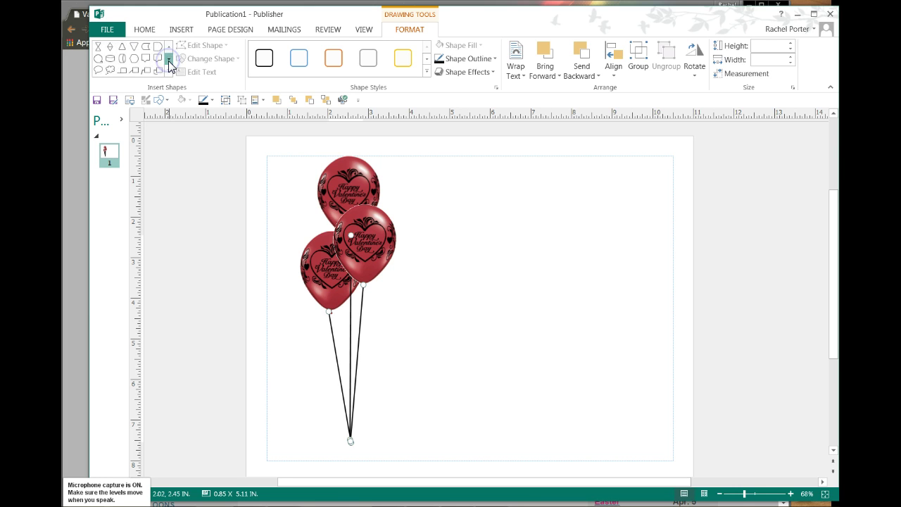
{"action": "left_click", "coordinate": [169, 64]}
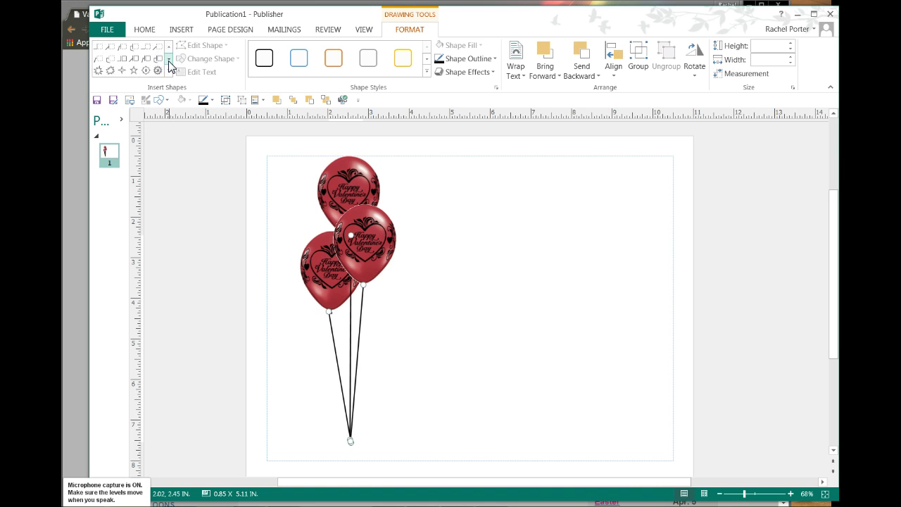
- Insert an explosion starburst about 0.92 by 0.66 in beside the lower end of the strings and rotate it slightly clockwise
{"action": "left_click", "coordinate": [160, 100]}
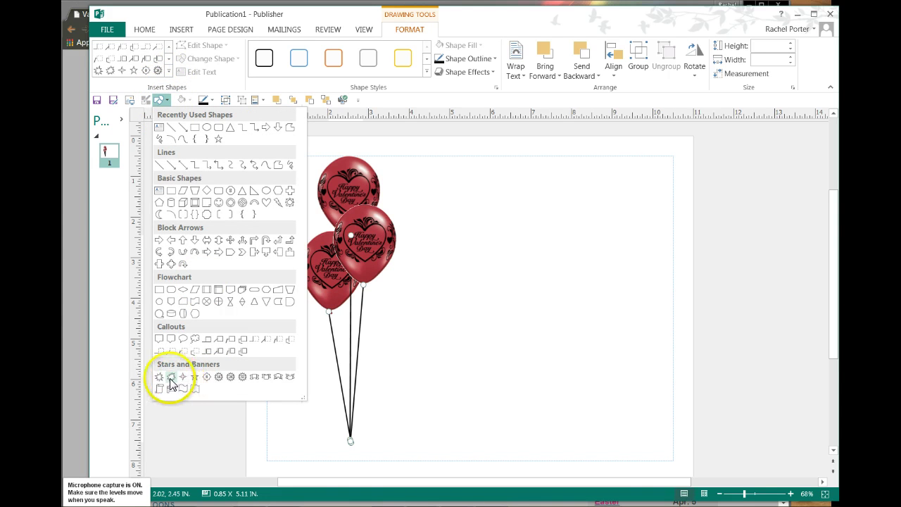
{"action": "left_click", "coordinate": [171, 377]}
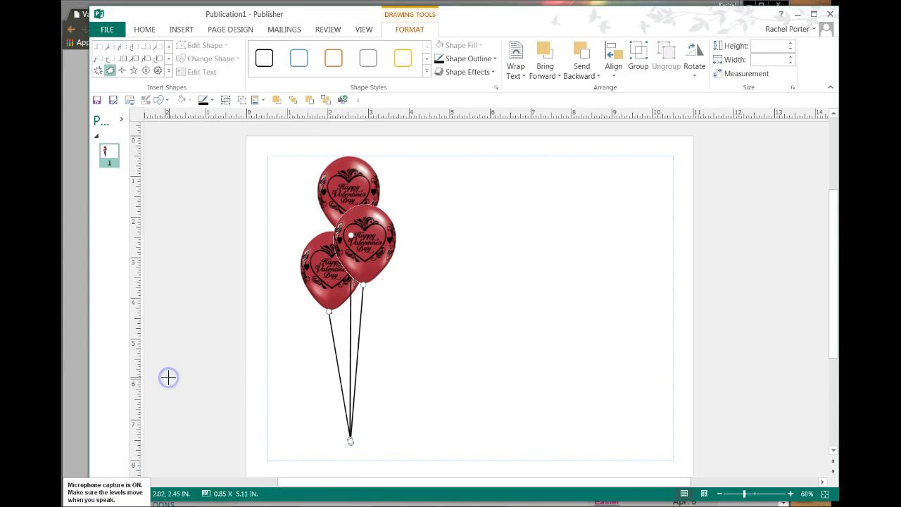
{"action": "mouse_move", "coordinate": [401, 431]}
{"action": "left_mouse_down"}
{"action": "mouse_move", "coordinate": [420, 452]}
{"action": "mouse_move", "coordinate": [440, 455]}
{"action": "left_mouse_up"}
{"action": "left_click_drag", "start_coordinate": [422, 415], "coordinate": [428, 418]}
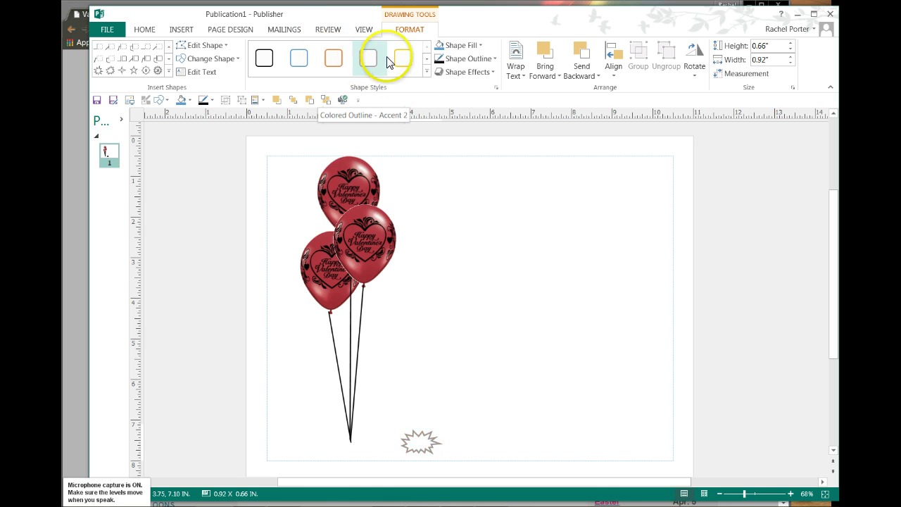
- Fill the starburst with standard red and move it over the point where the strings meet
{"action": "left_click", "coordinate": [482, 47]}
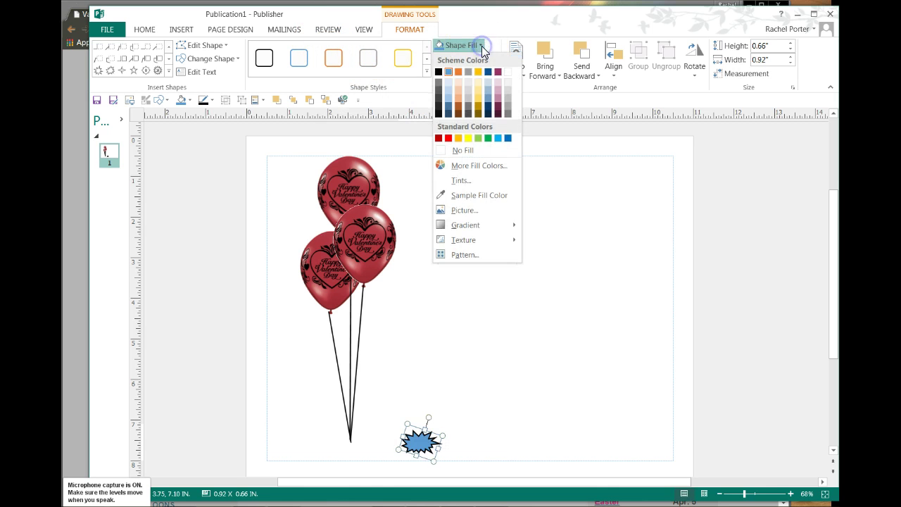
{"action": "left_click", "coordinate": [449, 139]}
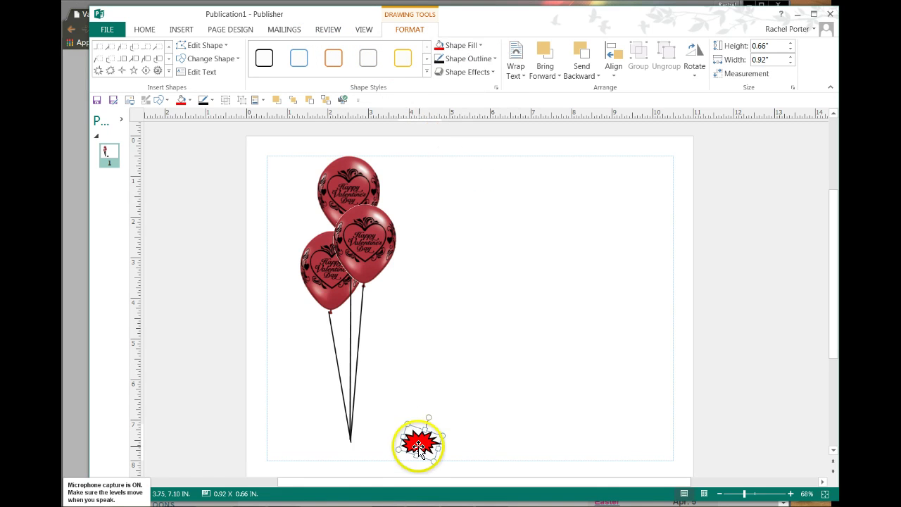
{"action": "left_click_drag", "start_coordinate": [420, 442], "coordinate": [352, 441]}
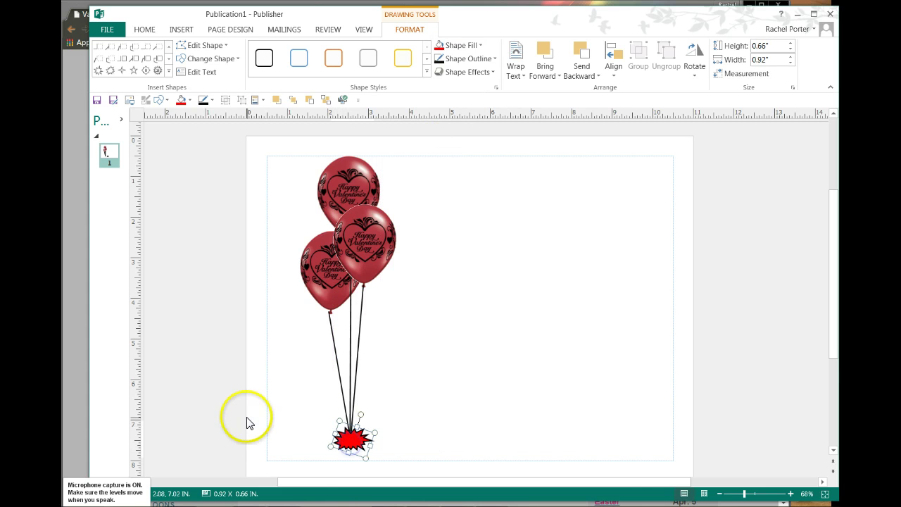
- Draw an oval about 0.55 by 0.49 in just below the starburst and fill it red as the balloon weight
{"action": "left_click", "coordinate": [161, 101]}
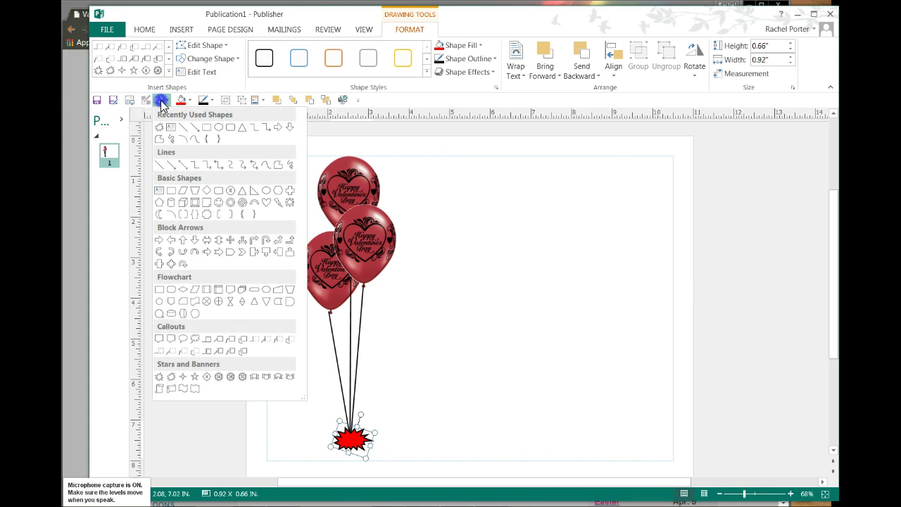
{"action": "left_click", "coordinate": [218, 128]}
{"action": "scroll", "coordinate": [280, 319], "scroll_direction": "down", "scroll_amount": 1}
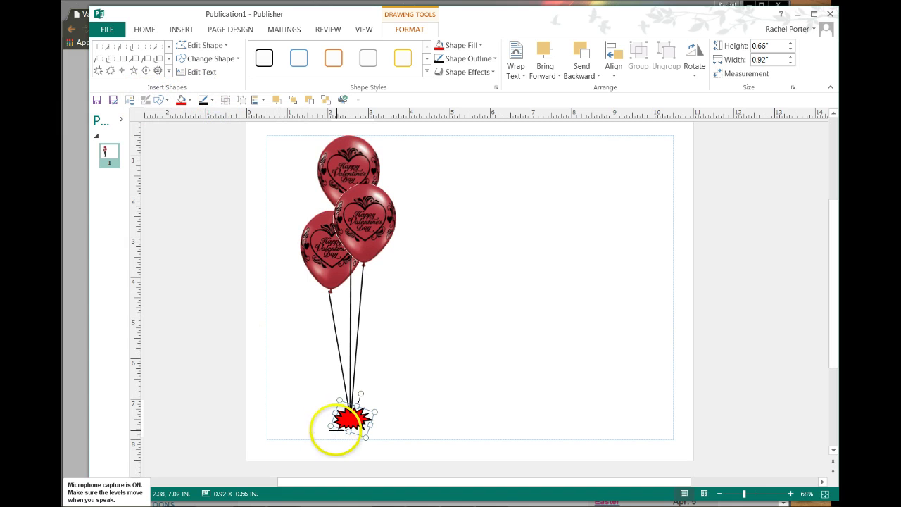
{"action": "mouse_move", "coordinate": [340, 425]}
{"action": "left_mouse_down"}
{"action": "mouse_move", "coordinate": [363, 445]}
{"action": "mouse_move", "coordinate": [348, 431]}
{"action": "left_mouse_up"}
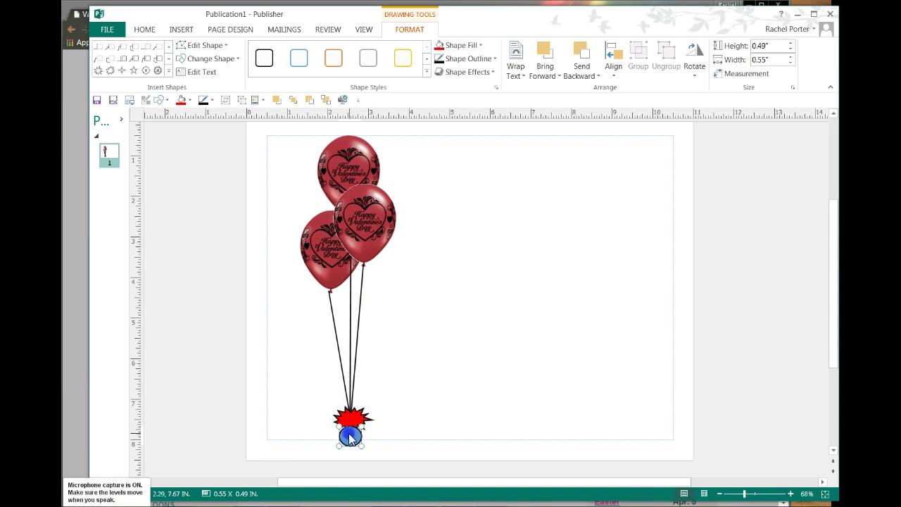
{"action": "left_click", "coordinate": [438, 48]}
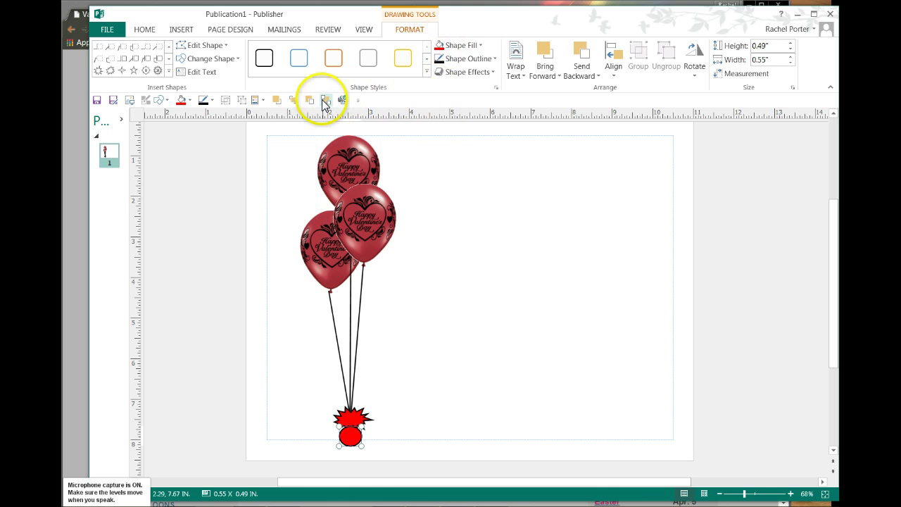
{"action": "left_click", "coordinate": [404, 356]}
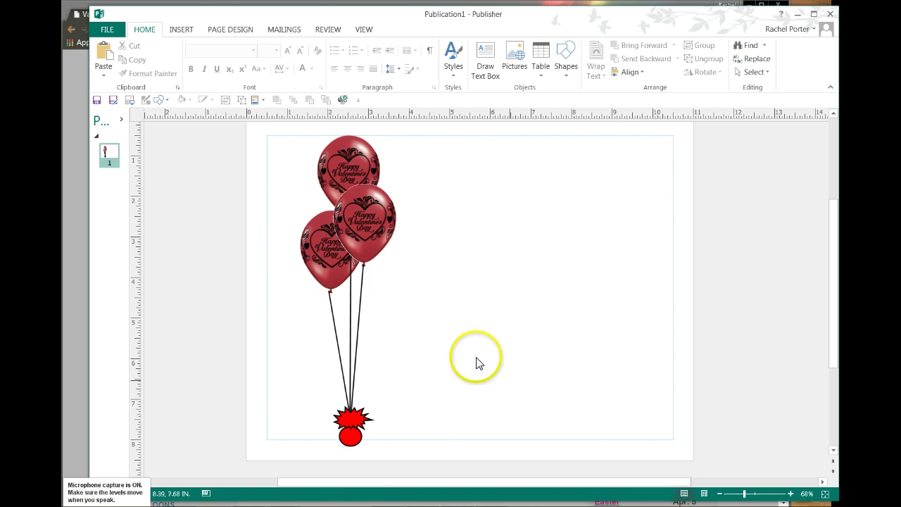
- Save the publication in the publisher files folder as a Publisher file named "v-day bouquet"
{"action": "left_click", "coordinate": [102, 32]}
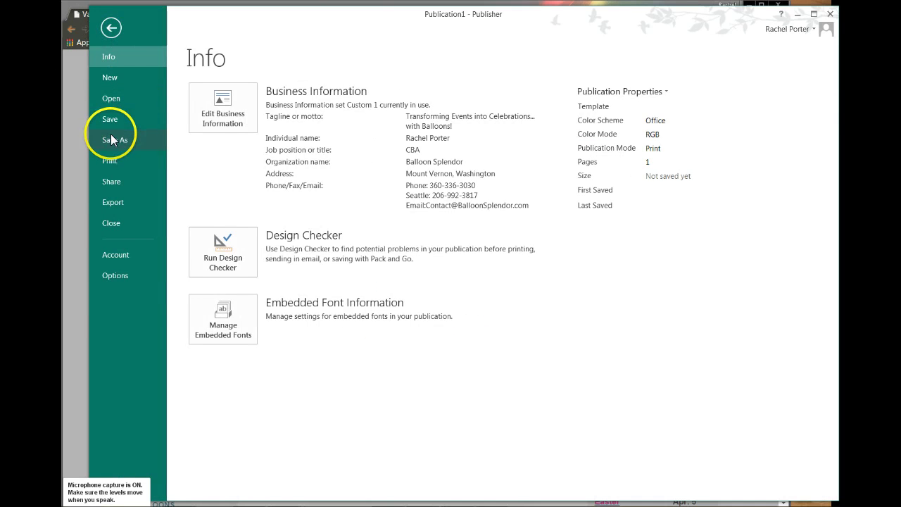
{"action": "left_click", "coordinate": [112, 139]}
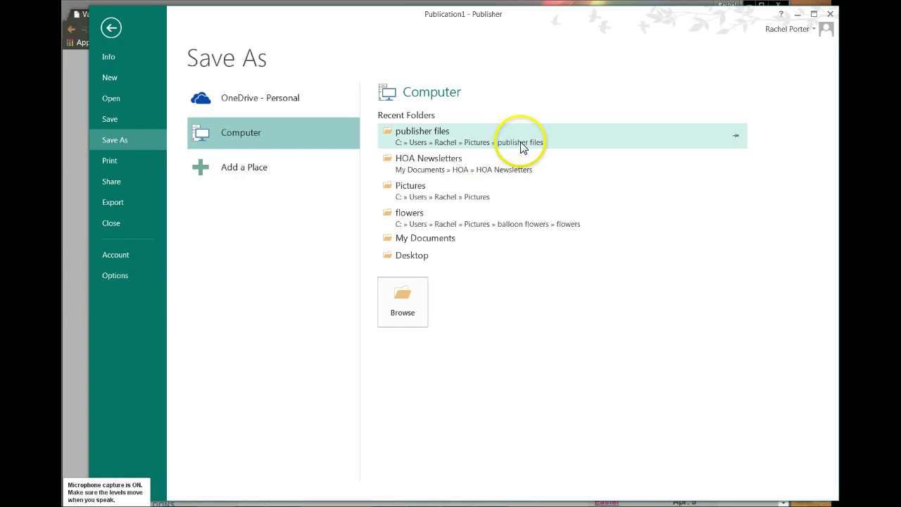
{"action": "left_click", "coordinate": [485, 142]}
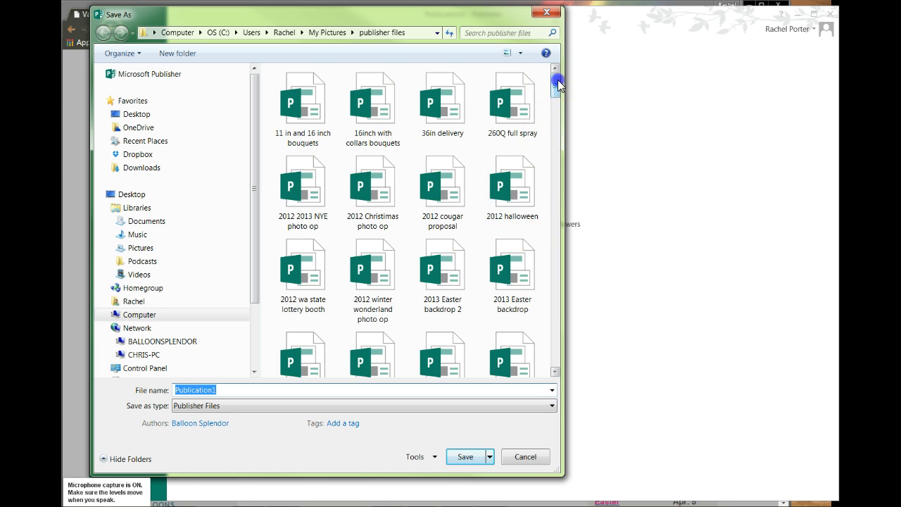
{"action": "mouse_move", "coordinate": [557, 80]}
{"action": "left_mouse_down"}
{"action": "mouse_move", "coordinate": [561, 117]}
{"action": "mouse_move", "coordinate": [558, 83]}
{"action": "left_mouse_up"}
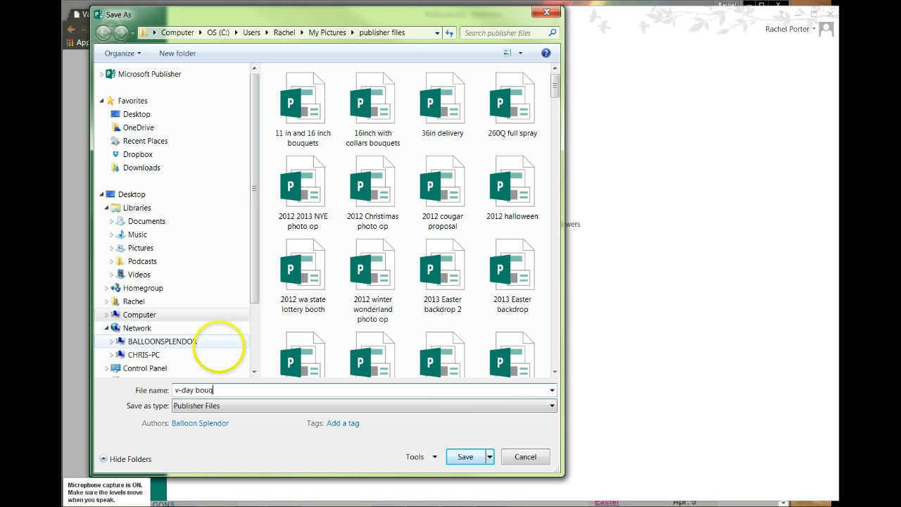
{"action": "left_click", "coordinate": [473, 460]}
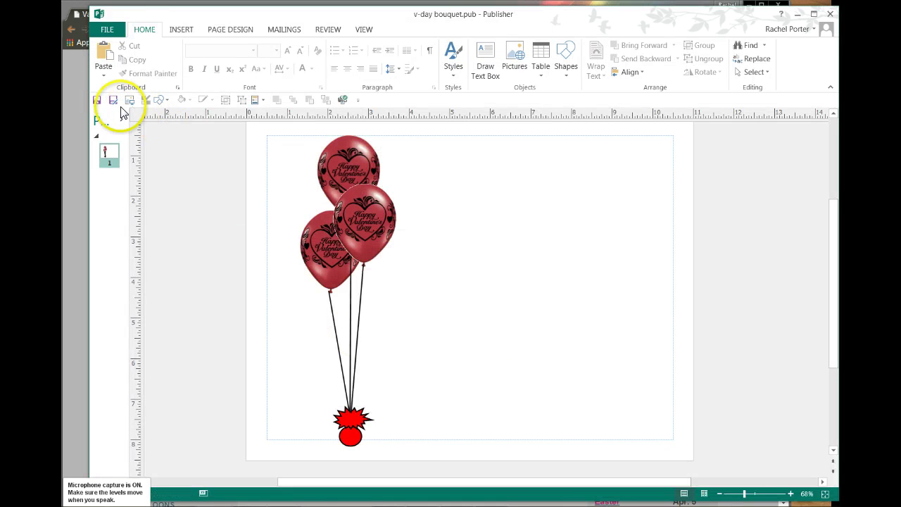
- Save a copy of the page as "v-day bouquet" in JPEG File Interchange Format in the publisher files folder
{"action": "left_click", "coordinate": [111, 104]}
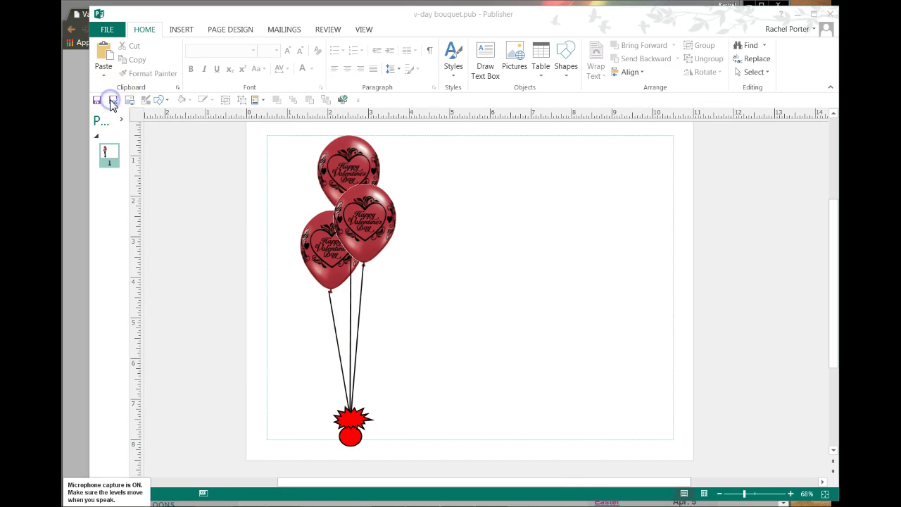
{"action": "left_click", "coordinate": [191, 406]}
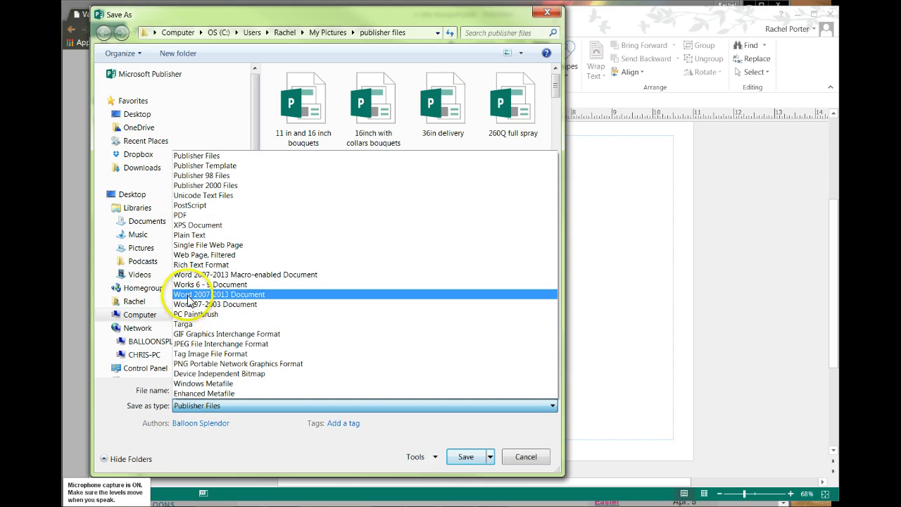
{"action": "left_click", "coordinate": [191, 346]}
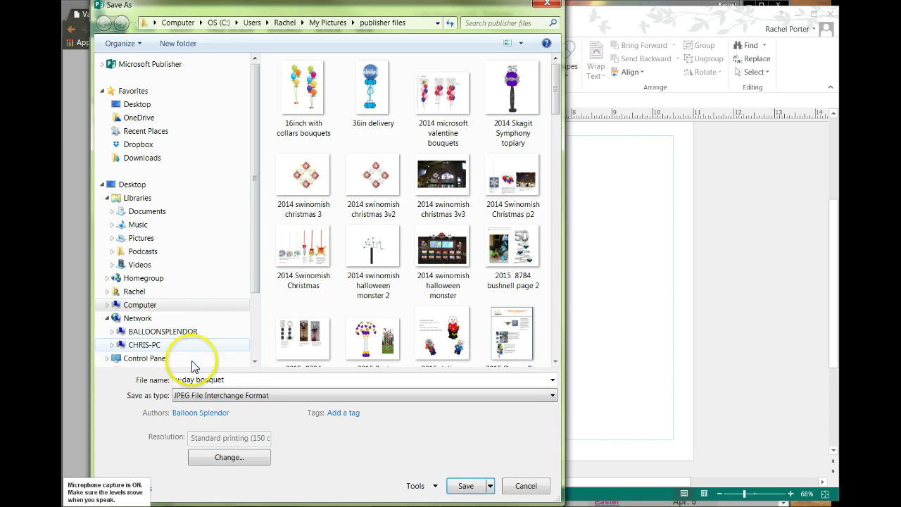
{"action": "left_click", "coordinate": [198, 411]}
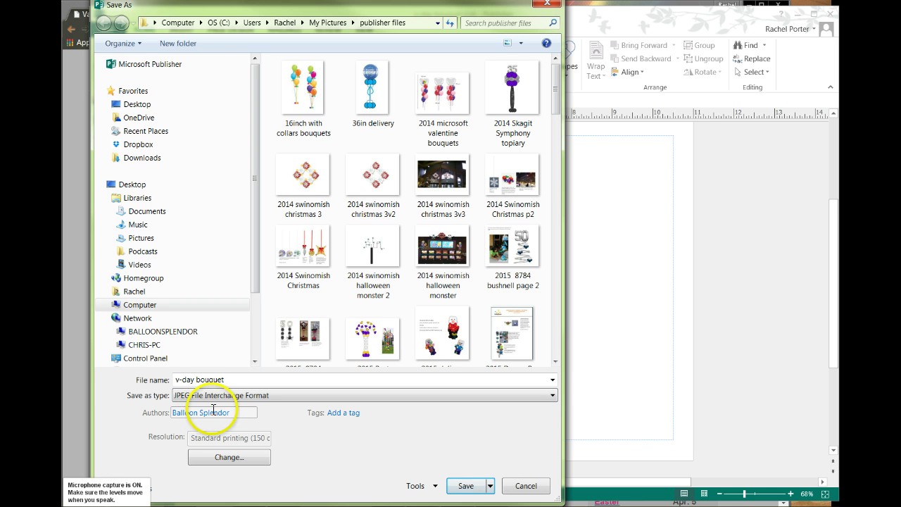
{"action": "left_click", "coordinate": [204, 378]}
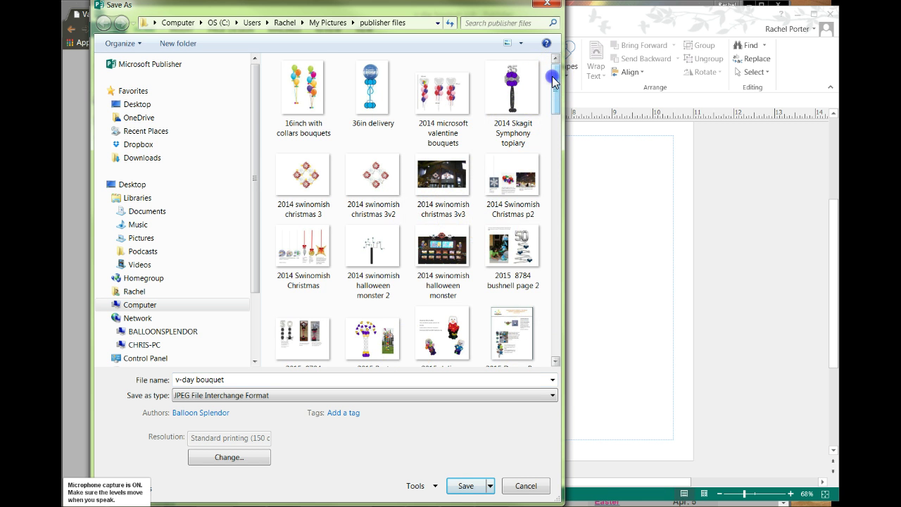
{"action": "mouse_move", "coordinate": [553, 82]}
{"action": "left_mouse_down"}
{"action": "mouse_move", "coordinate": [557, 322]}
{"action": "mouse_move", "coordinate": [542, 85]}
{"action": "left_mouse_up"}
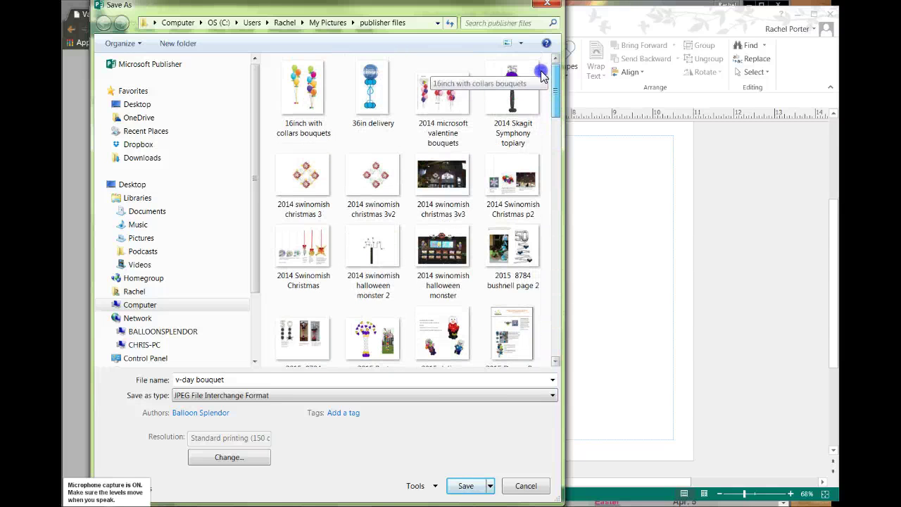
{"action": "left_click", "coordinate": [466, 486]}
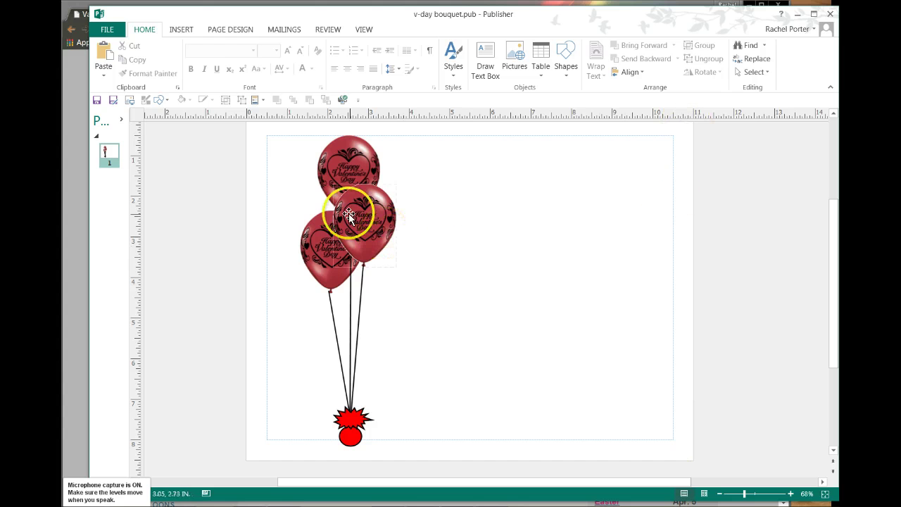
- Select all the balloons, strings and weight shapes and group them into one object
{"action": "mouse_move", "coordinate": [278, 131]}
{"action": "left_mouse_down"}
{"action": "mouse_move", "coordinate": [300, 466]}
{"action": "mouse_move", "coordinate": [415, 375]}
{"action": "mouse_move", "coordinate": [428, 331]}
{"action": "left_mouse_up"}
{"action": "scroll", "coordinate": [462, 361], "scroll_direction": "up", "scroll_amount": 3}
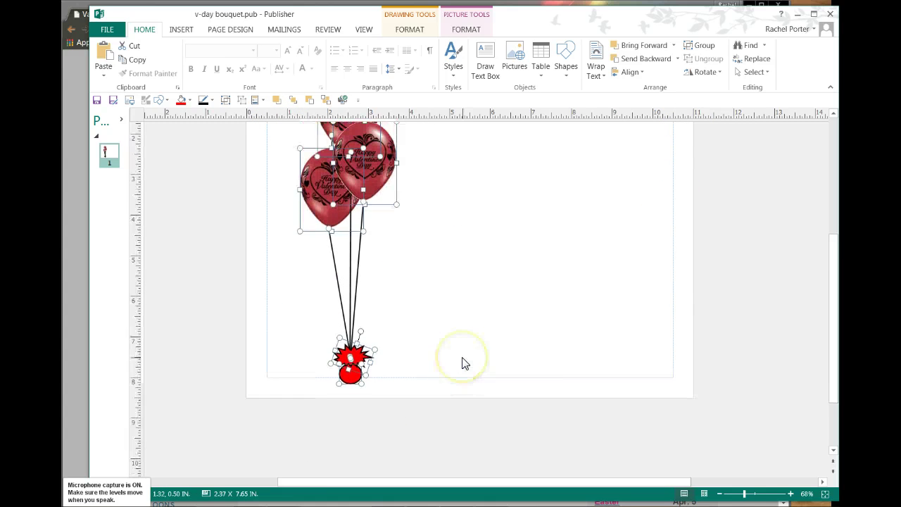
{"action": "scroll", "coordinate": [462, 362], "scroll_direction": "up", "scroll_amount": 1}
{"action": "left_click", "coordinate": [367, 216]}
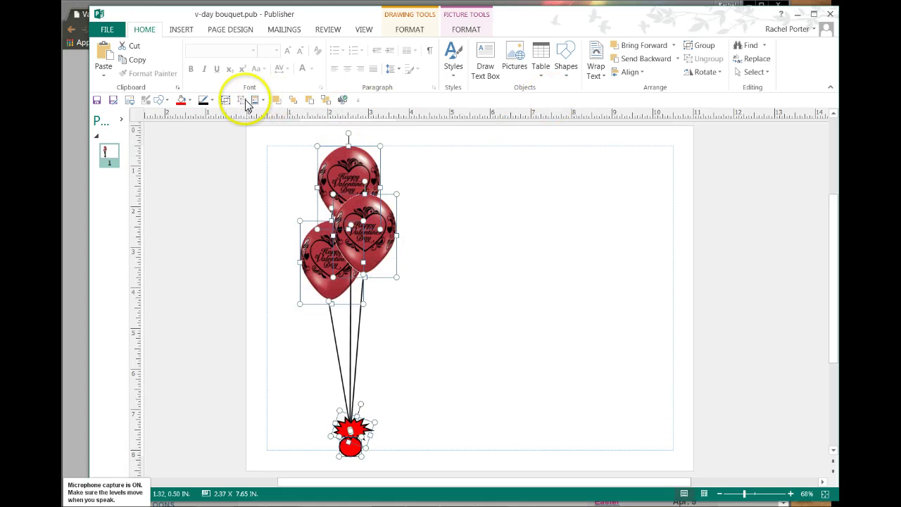
{"action": "left_click", "coordinate": [222, 99]}
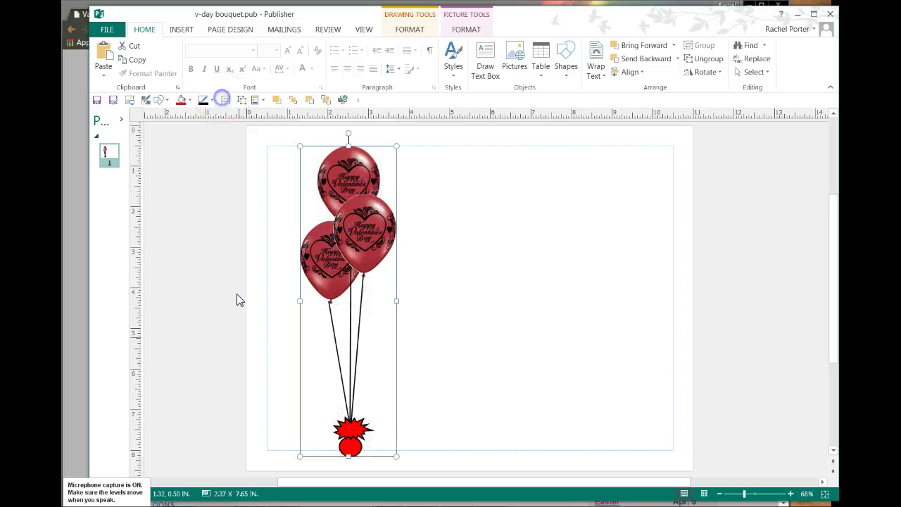
- Start saving the grouped bouquet as a picture and choose JPEG File Interchange Format as its file type
{"action": "right_click", "coordinate": [366, 224]}
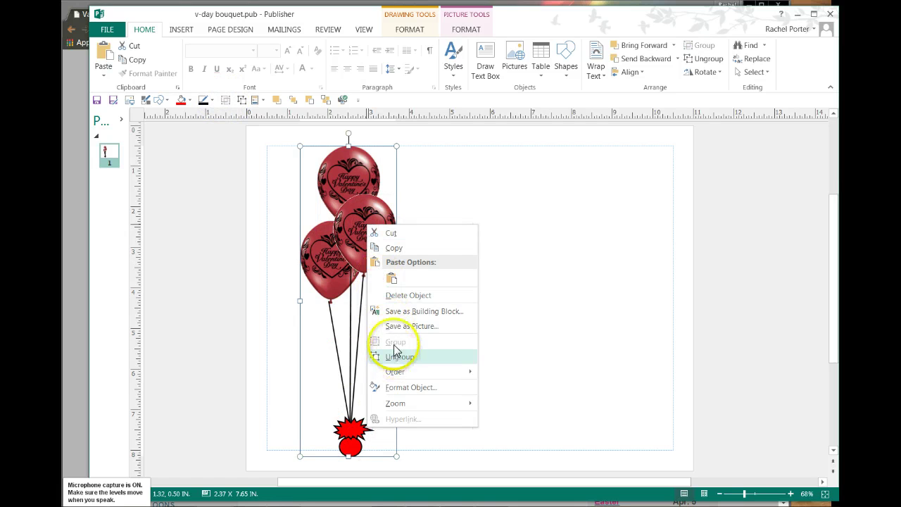
{"action": "left_click", "coordinate": [392, 328]}
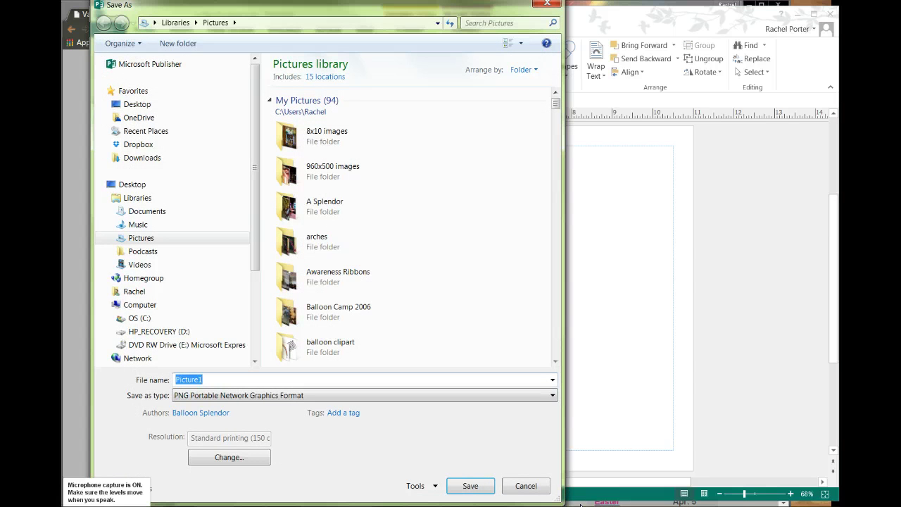
{"action": "left_click", "coordinate": [218, 396]}
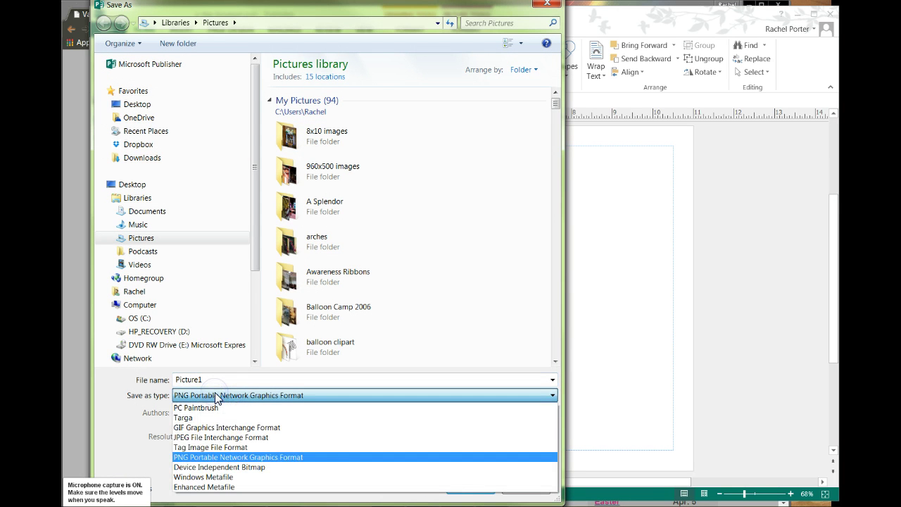
{"action": "left_click", "coordinate": [209, 438]}
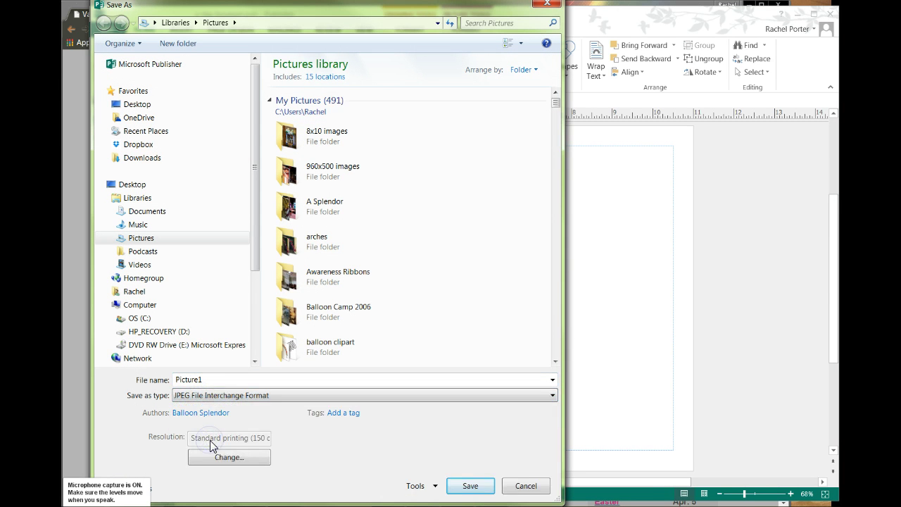
- Save the bouquet picture in the publisher files folder inside My Pictures under the name "v-day bouquet 2"
{"action": "left_click", "coordinate": [234, 23]}
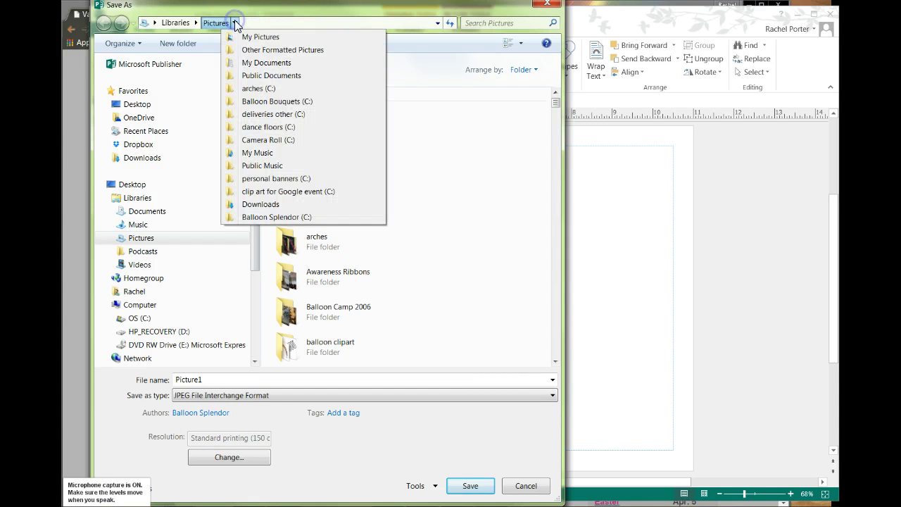
{"action": "left_click", "coordinate": [239, 37]}
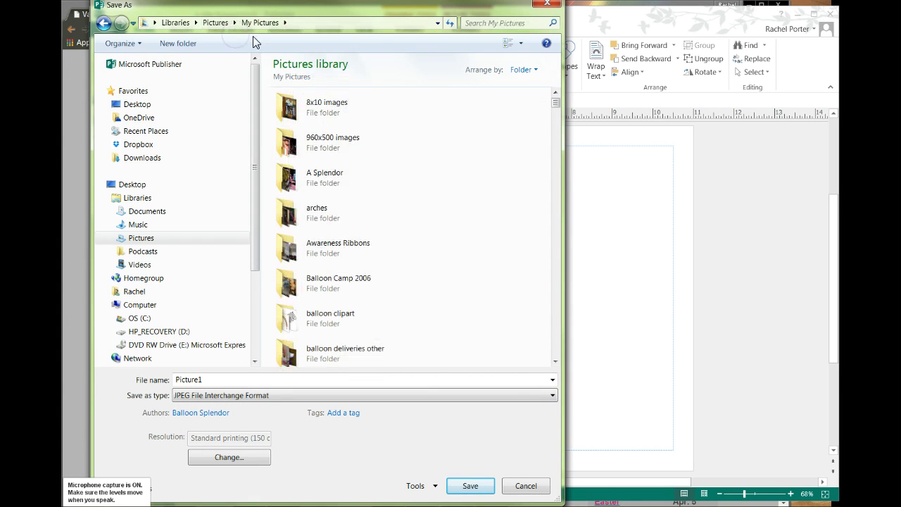
{"action": "left_click", "coordinate": [285, 23]}
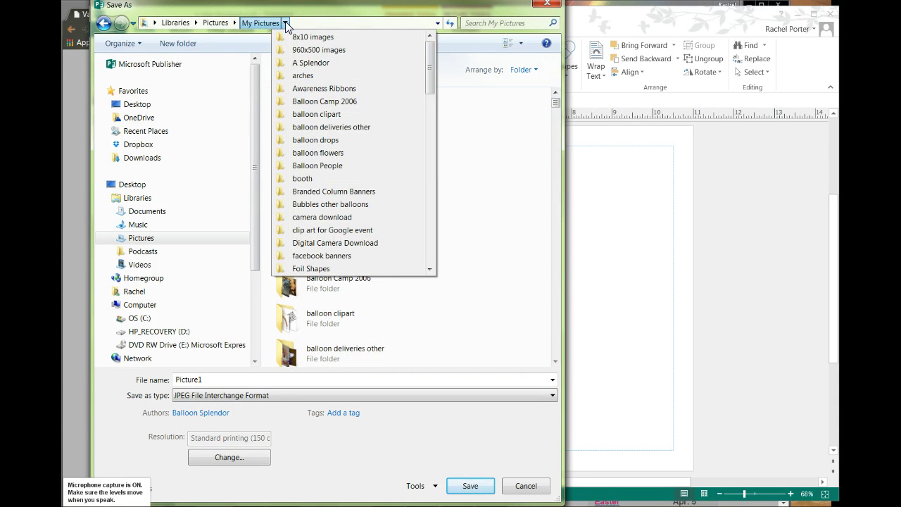
{"action": "scroll", "coordinate": [304, 70], "scroll_direction": "down", "scroll_amount": 6}
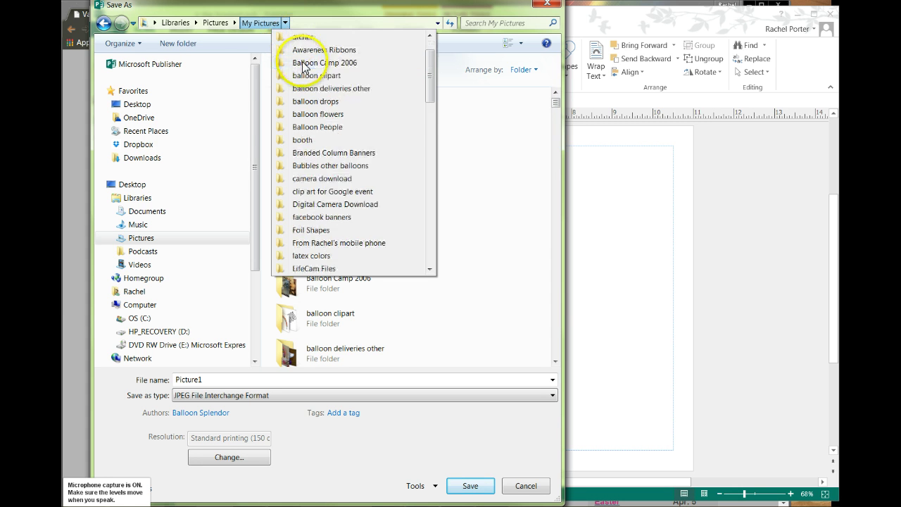
{"action": "left_click", "coordinate": [320, 243]}
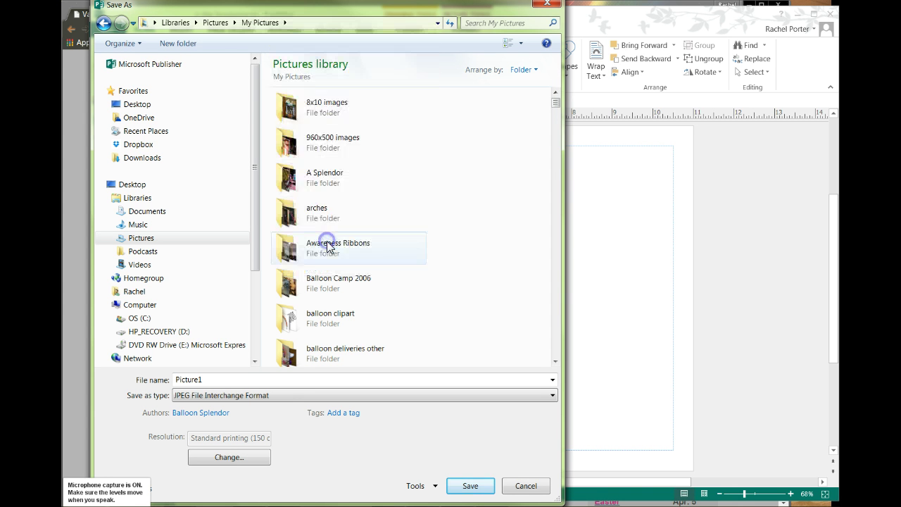
{"action": "left_click", "coordinate": [228, 380]}
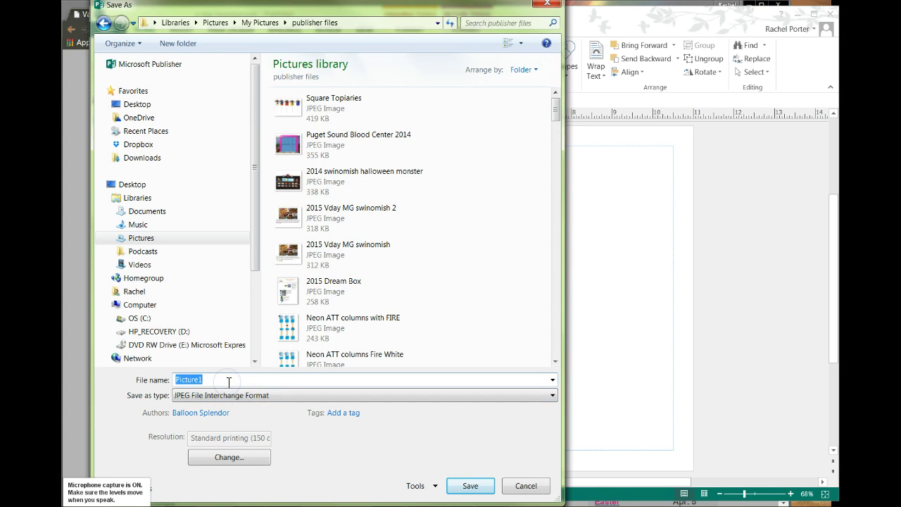
{"action": "type", "text": "v-day bouque"}
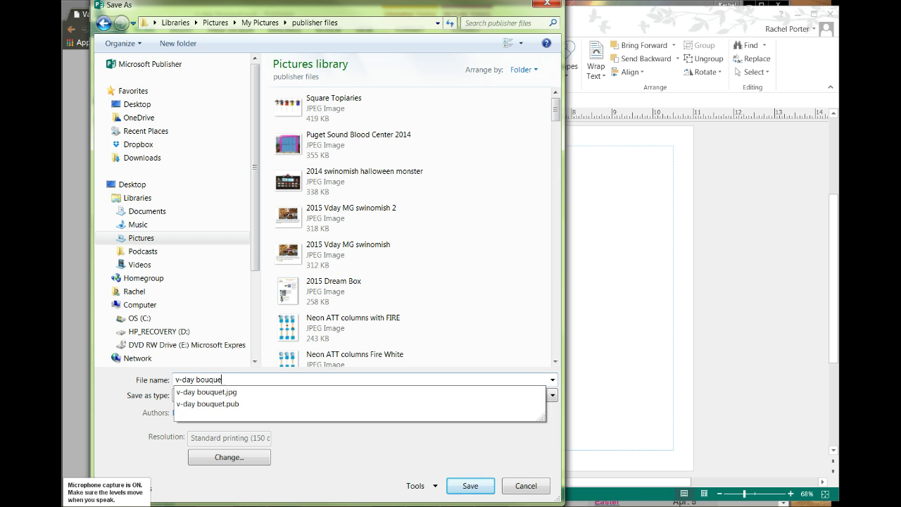
{"action": "type", "text": "t 2"}
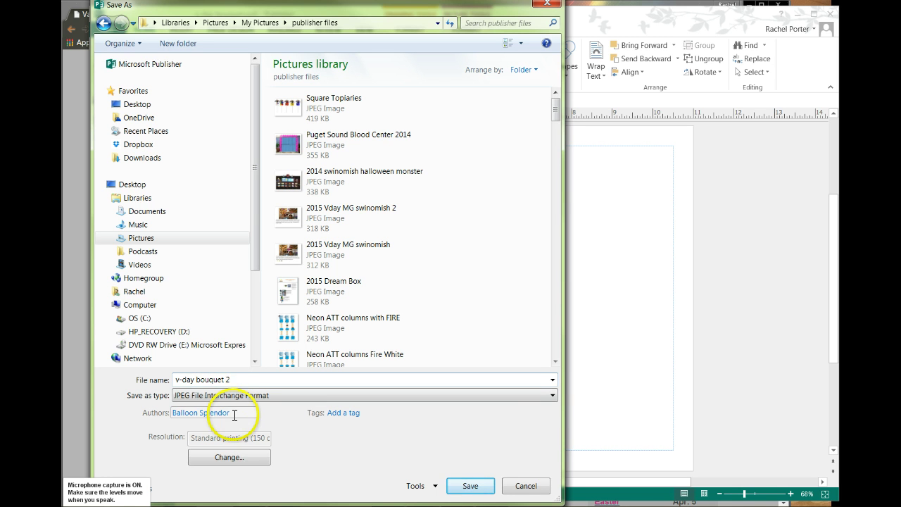
{"action": "key", "text": "Return"}
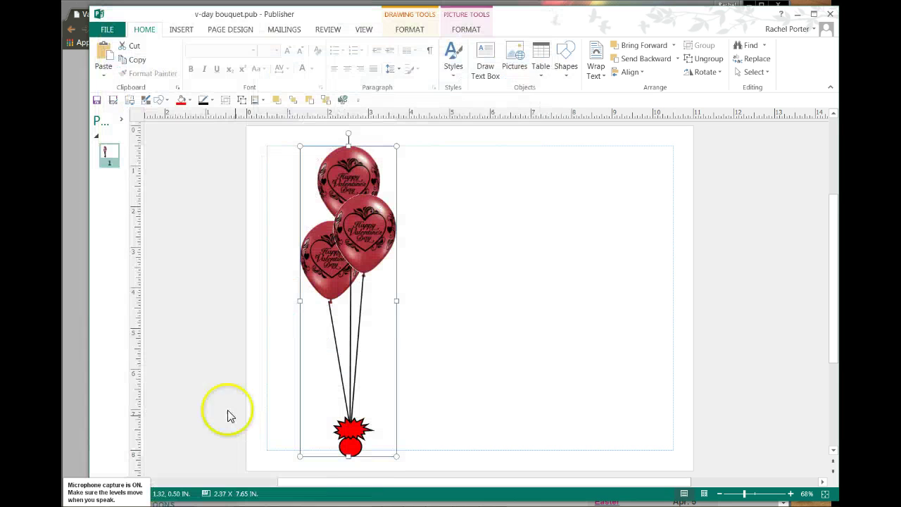